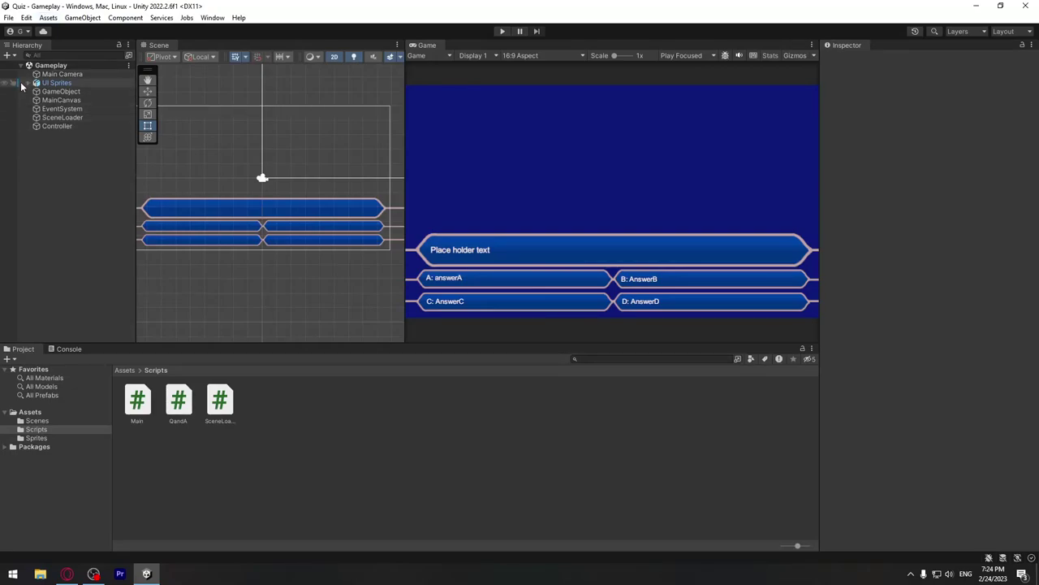
Step: Expand UI Sprites and the Question, D, C, B and A groups in the Hierarchy
left_click(27, 82)
left_click(36, 91)
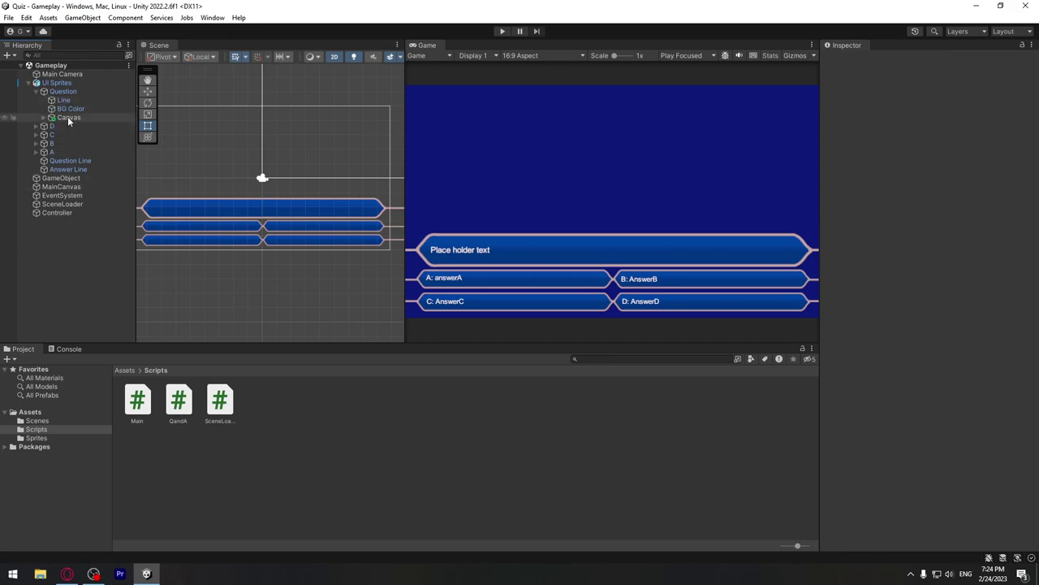
left_click(35, 125)
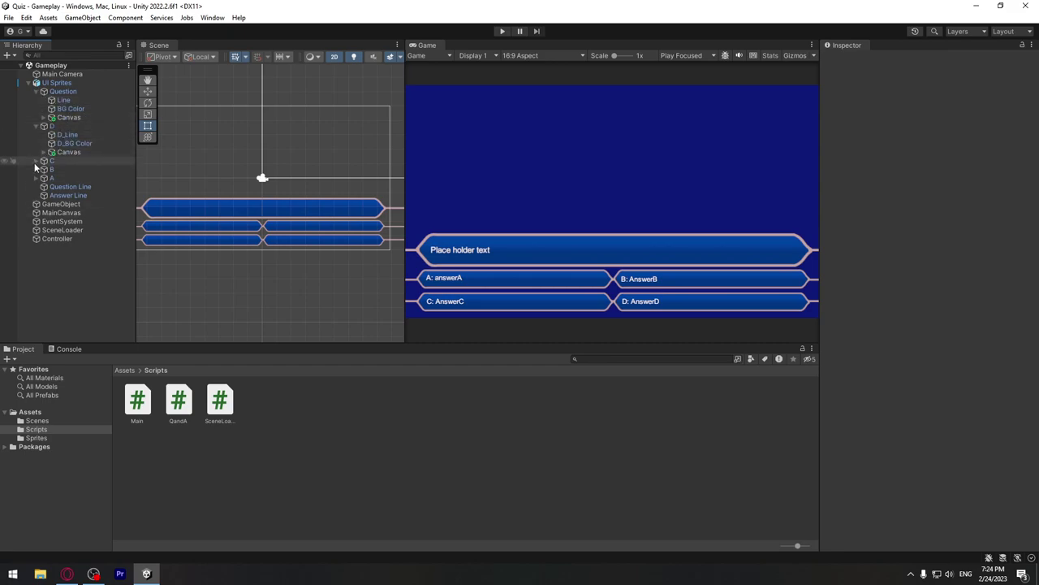
left_click(36, 161)
left_click(37, 196)
left_click(36, 230)
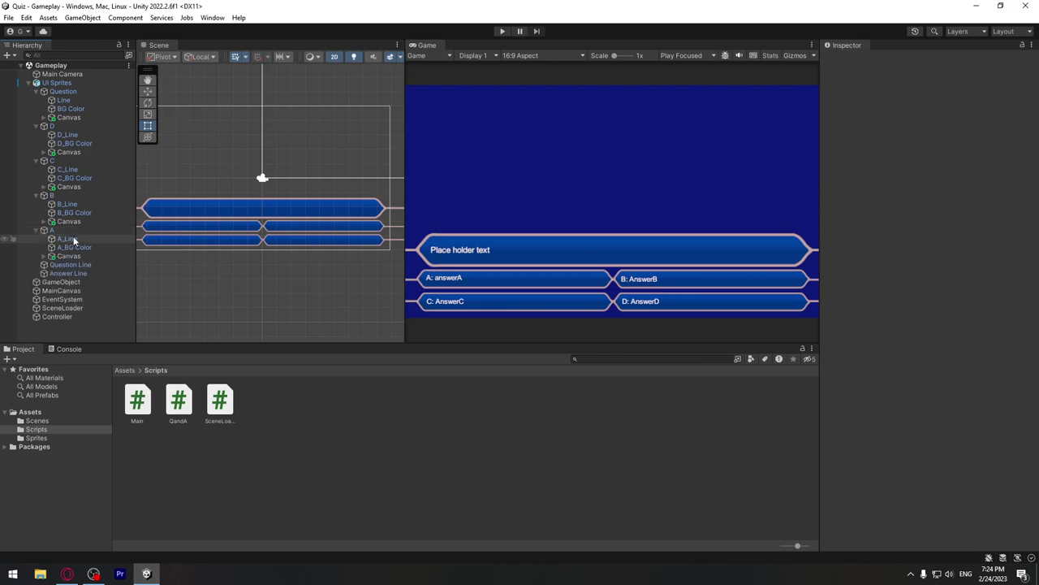
Step: Move the Canvas from the Question, D, C, B and A groups under MainCanvas, then collapse UI Sprites
left_click(69, 117)
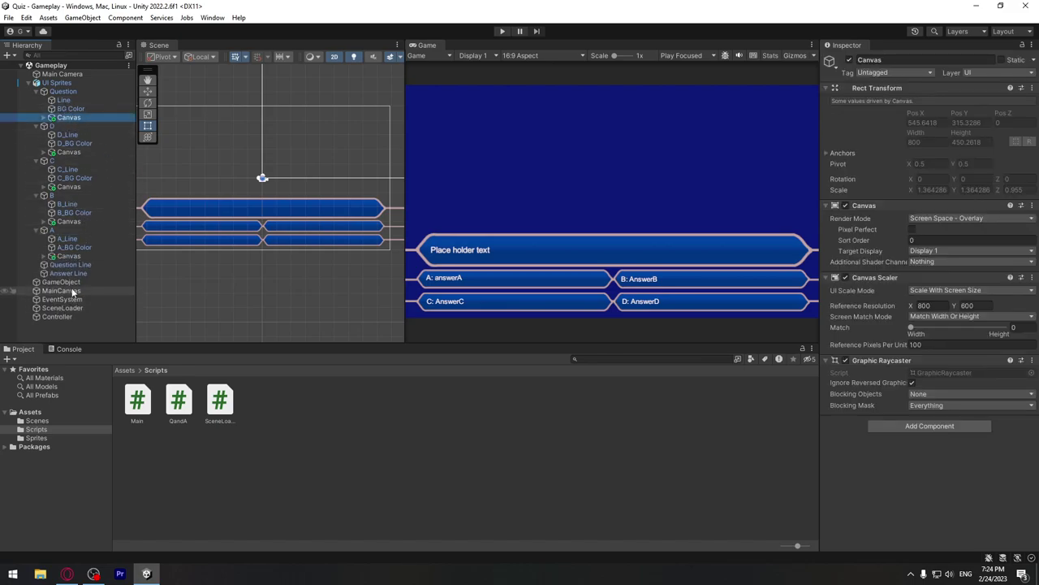
mouse_move(69, 119)
left_mouse_down()
mouse_move(84, 185)
mouse_move(69, 290)
left_mouse_up()
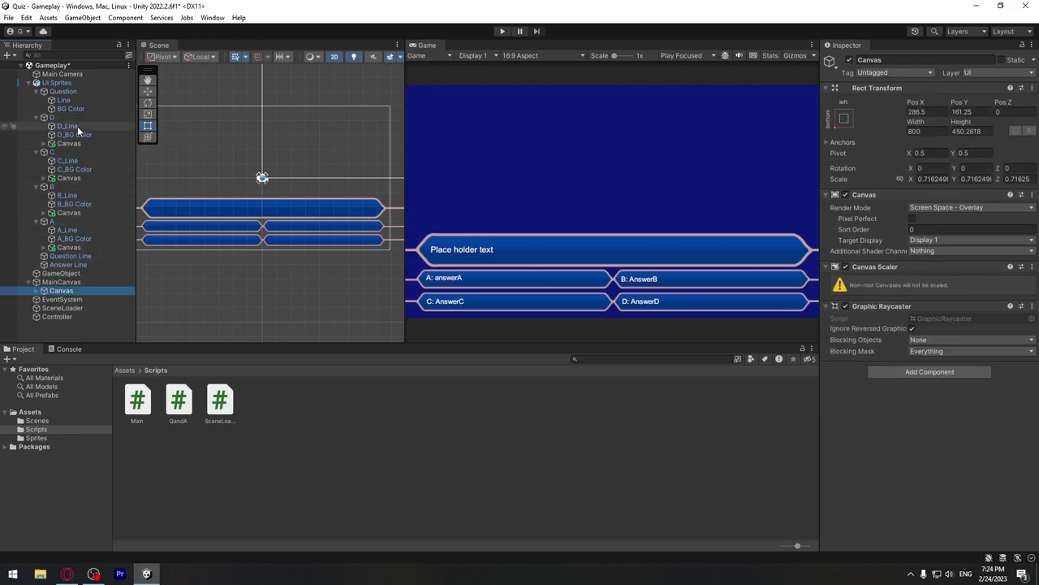
mouse_move(69, 143)
left_mouse_down()
mouse_move(82, 302)
mouse_move(65, 281)
left_mouse_up()
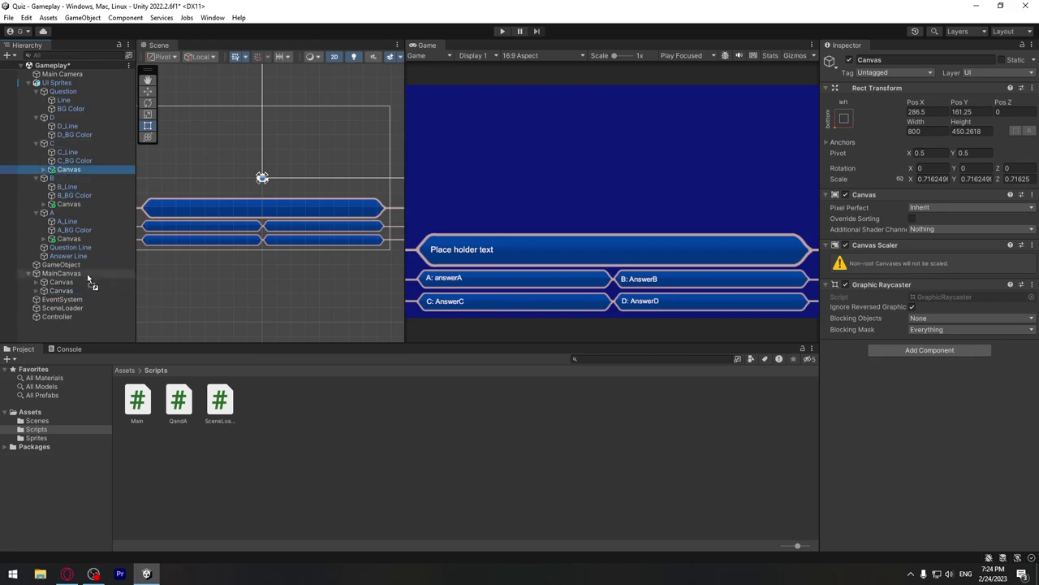
left_click_drag(69, 169, 65, 273)
left_click_drag(69, 195, 65, 264)
left_click_drag(69, 222, 65, 295)
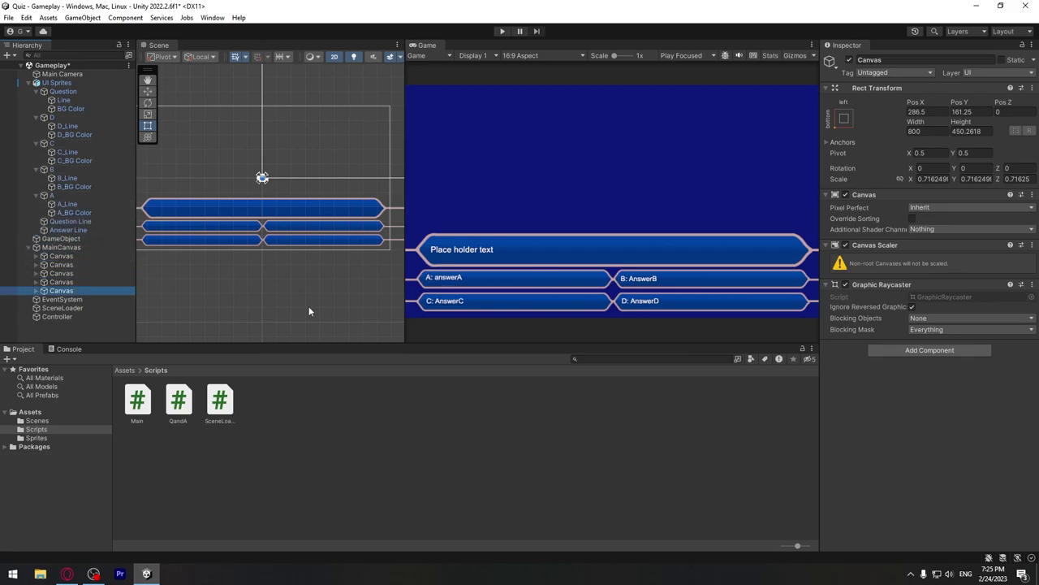
left_click(29, 83)
left_click(29, 84)
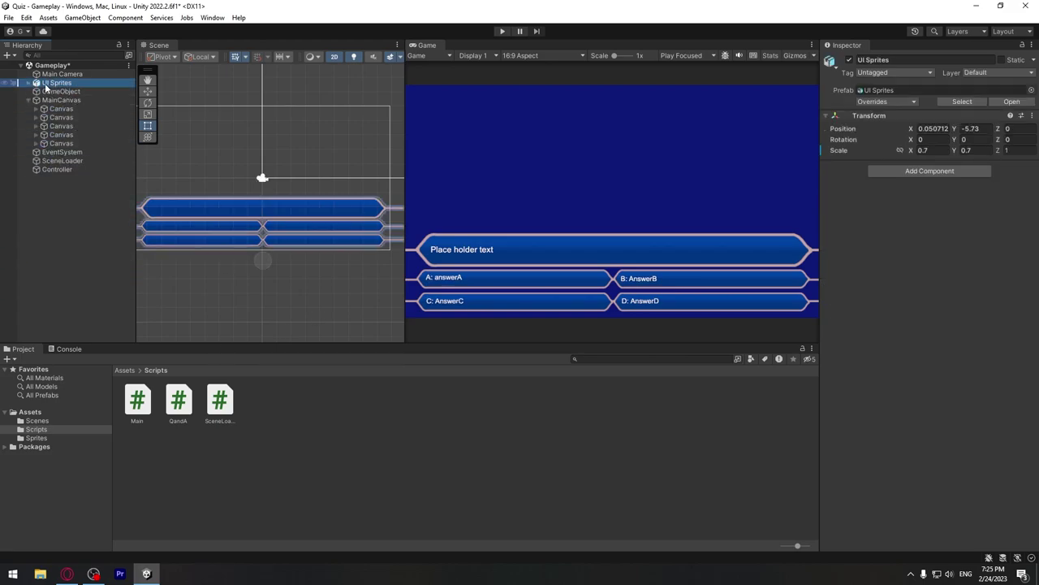
Step: Deactivate UI Sprites and add a UI Image named QuestionBG under MainCanvas
left_click(850, 60)
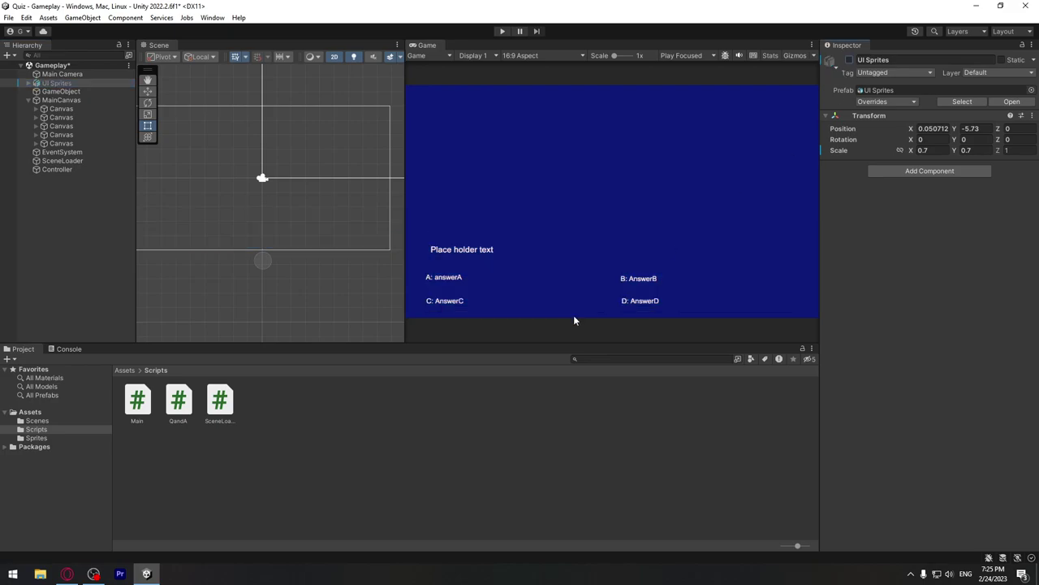
right_click(60, 101)
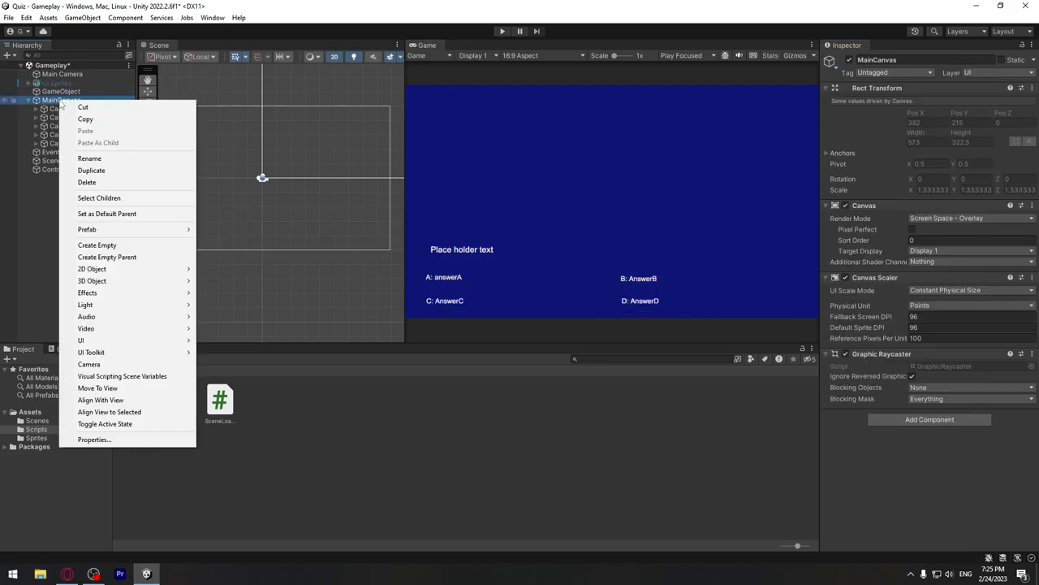
mouse_move(144, 347)
left_click(242, 344)
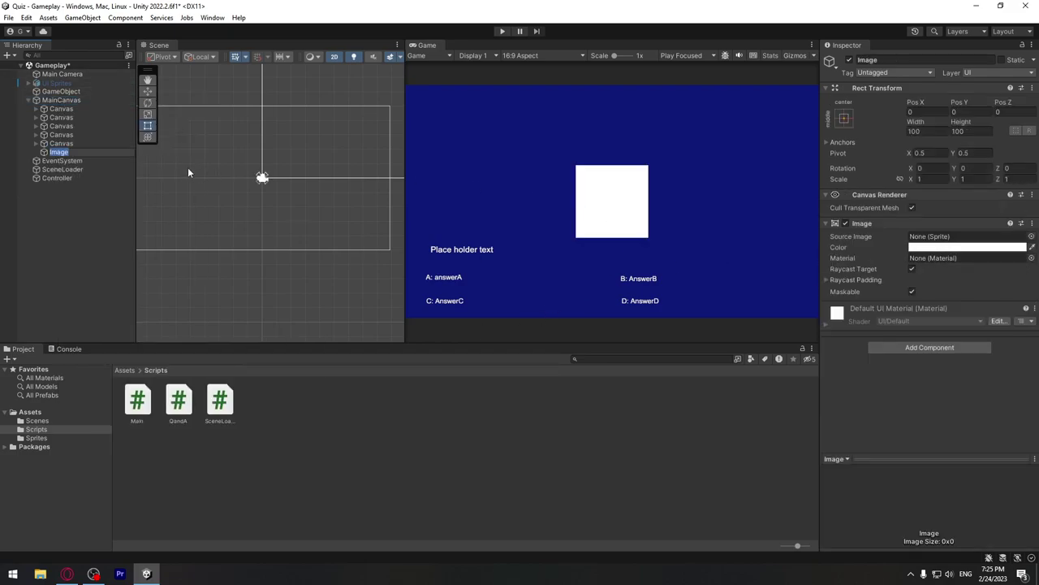
type("Question")
type("BG")
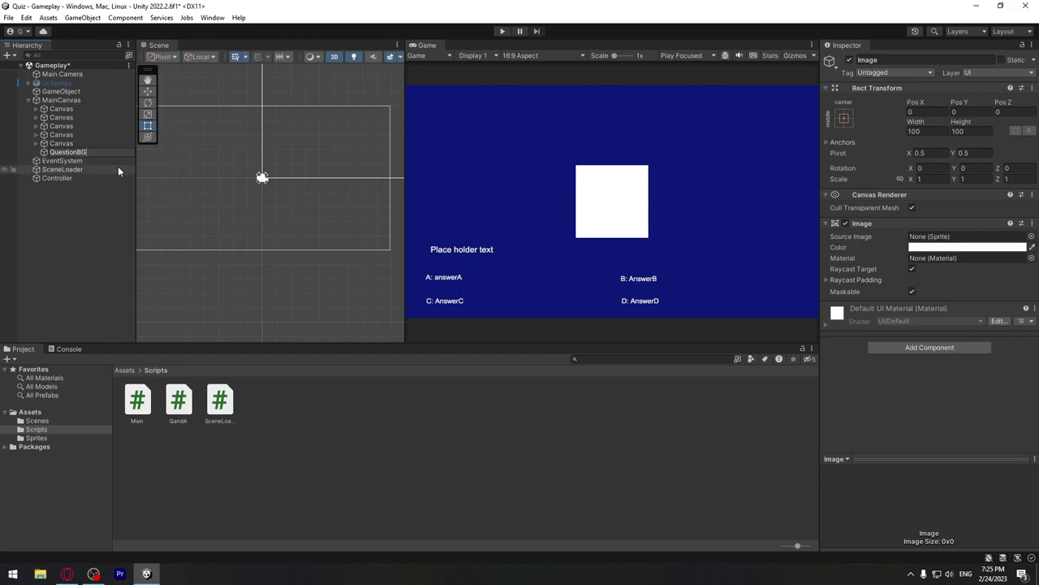
key("Return")
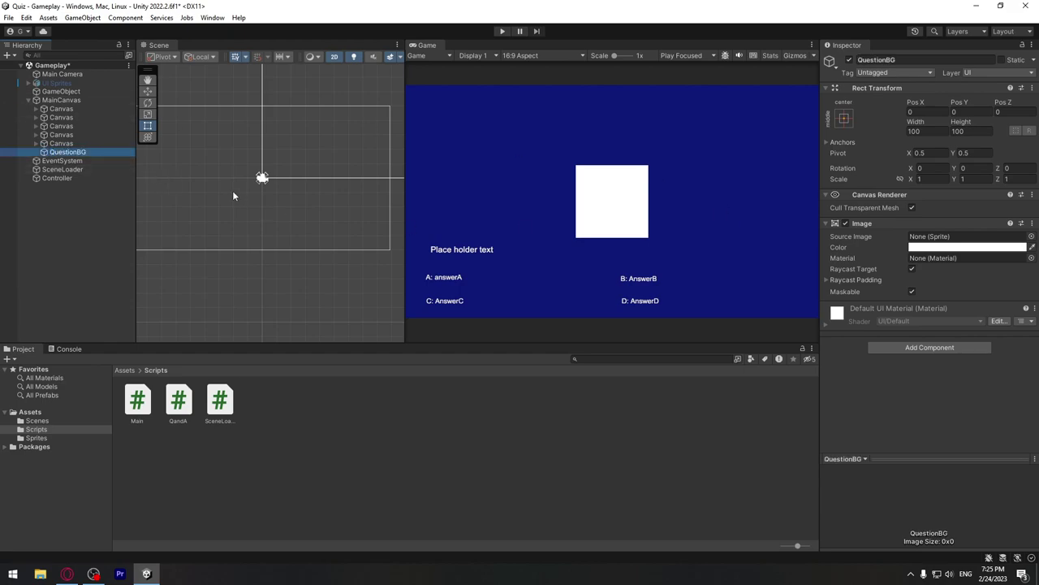
Step: Move and stretch QuestionBG into a wide bar above the answer labels
middle_click_drag(233, 194, 307, 253)
scroll(310, 237, "down", 2)
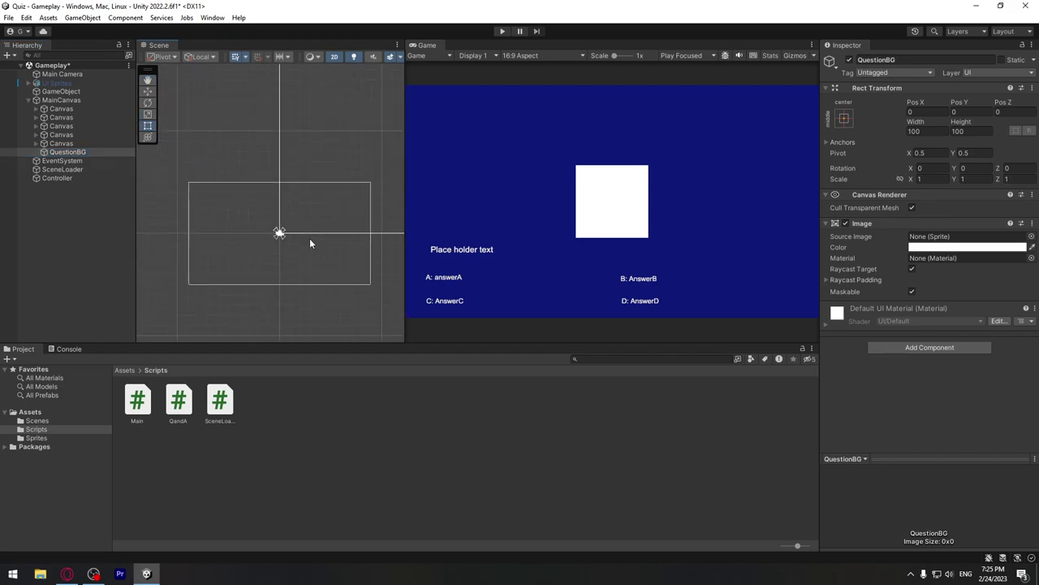
scroll(309, 238, "down", 2)
scroll(305, 260, "up", 6)
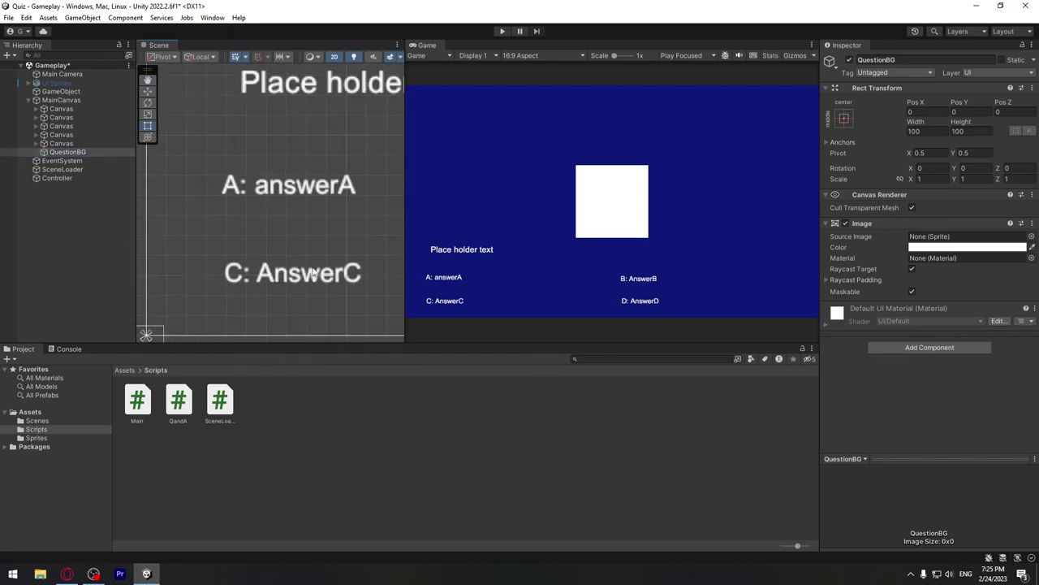
scroll(311, 272, "down", 5)
middle_click_drag(295, 263, 260, 250)
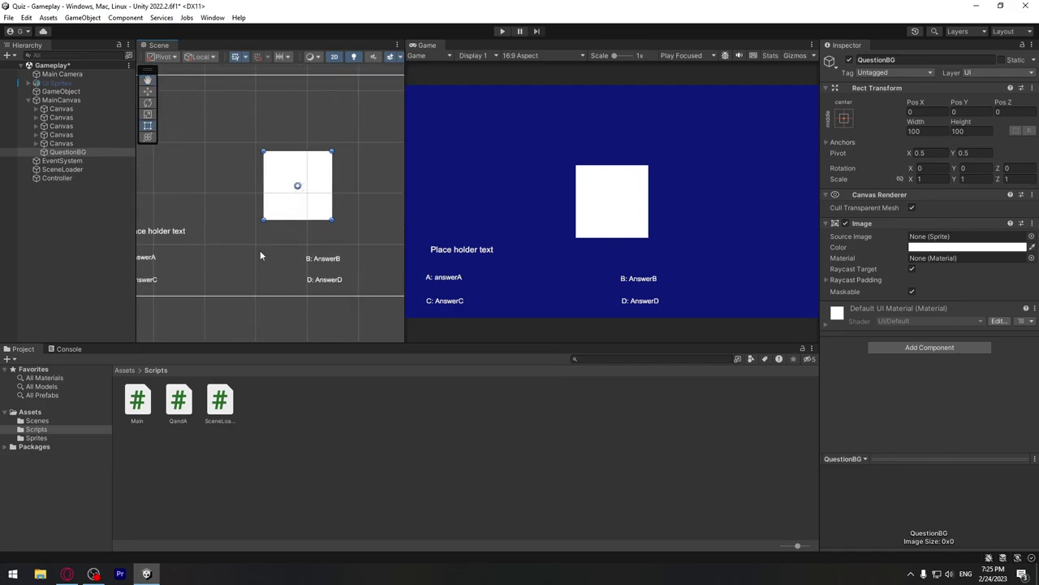
key("w")
middle_click_drag(303, 153, 331, 142)
left_click_drag(324, 135, 325, 162)
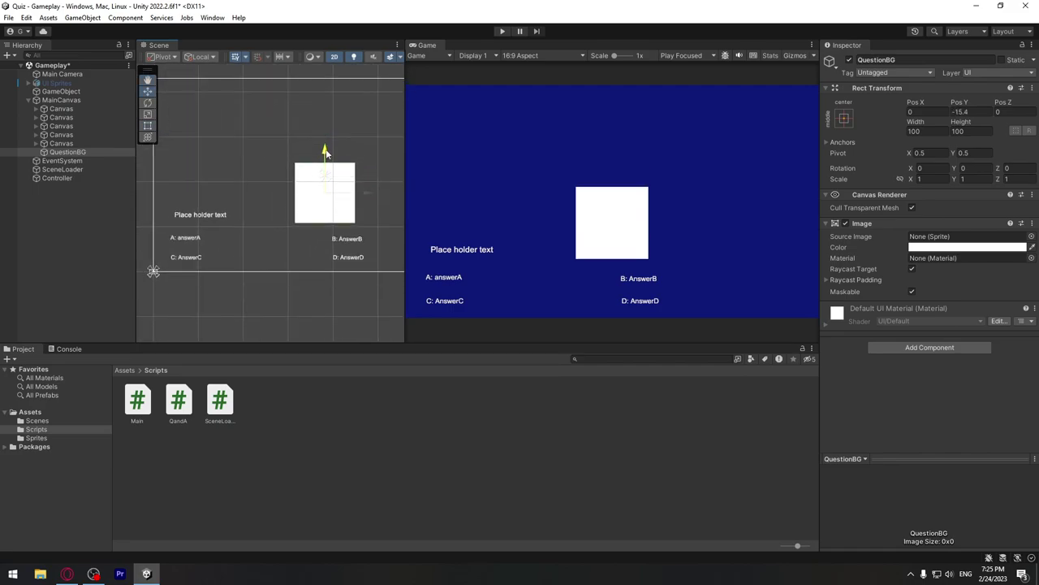
mouse_move(356, 206)
left_mouse_down()
mouse_move(236, 206)
mouse_move(460, 186)
left_mouse_up()
key("t")
left_click_drag(171, 173, 159, 196)
left_click_drag(258, 232, 257, 230)
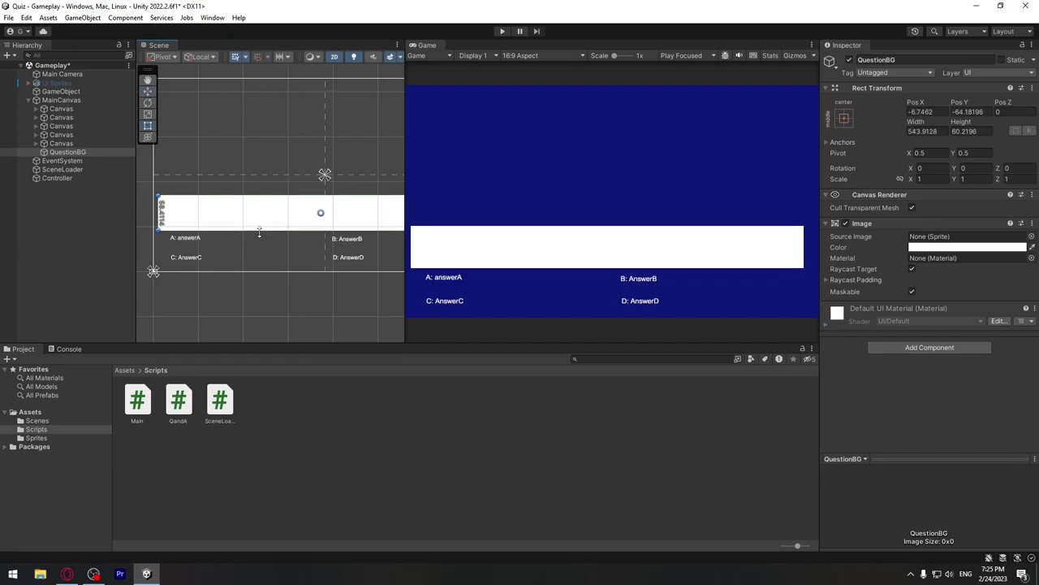
Step: Colour QuestionBG dark blue and make it the first child of MainCanvas
left_click(966, 247)
left_click_drag(965, 328, 981, 342)
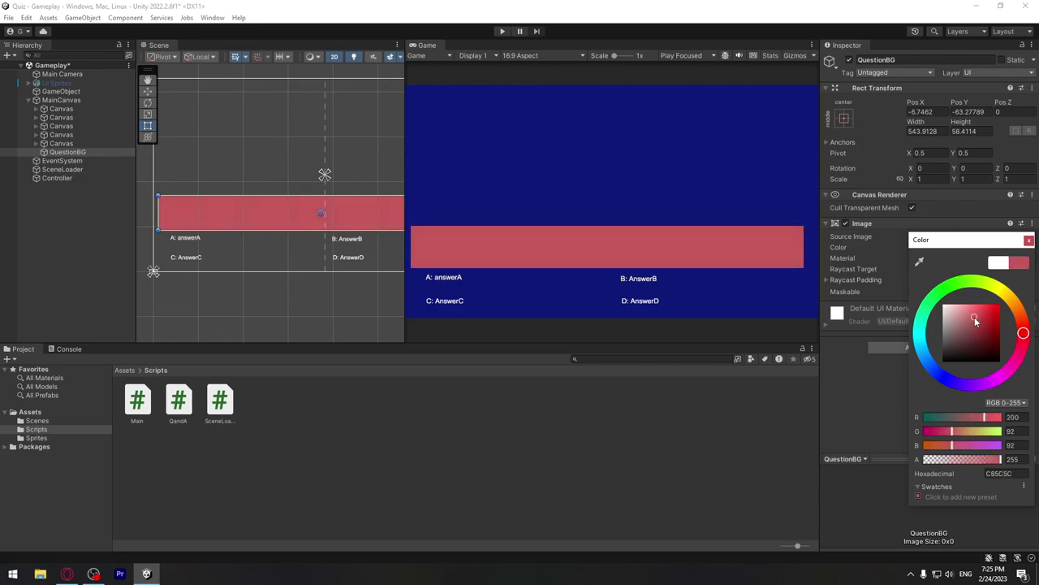
left_click(946, 378)
left_click(84, 152)
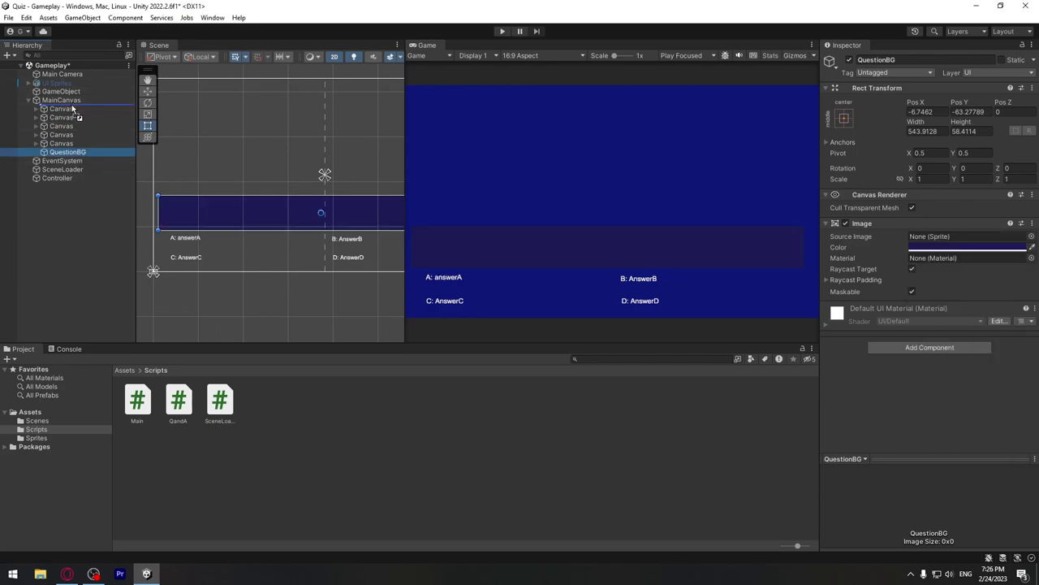
left_click_drag(75, 107, 73, 106)
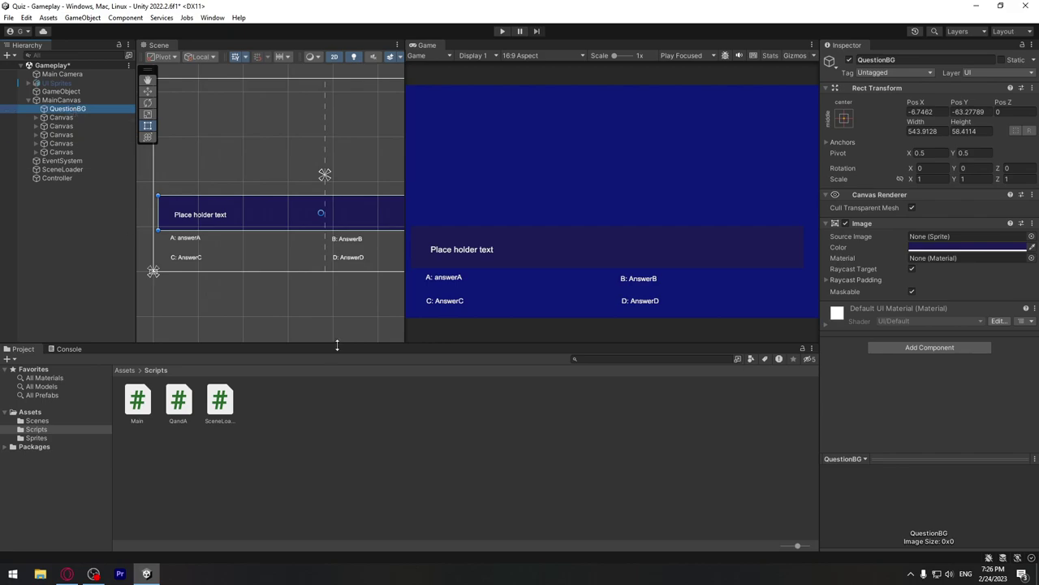
Step: Add a legacy Button under MainCanvas
right_click(59, 102)
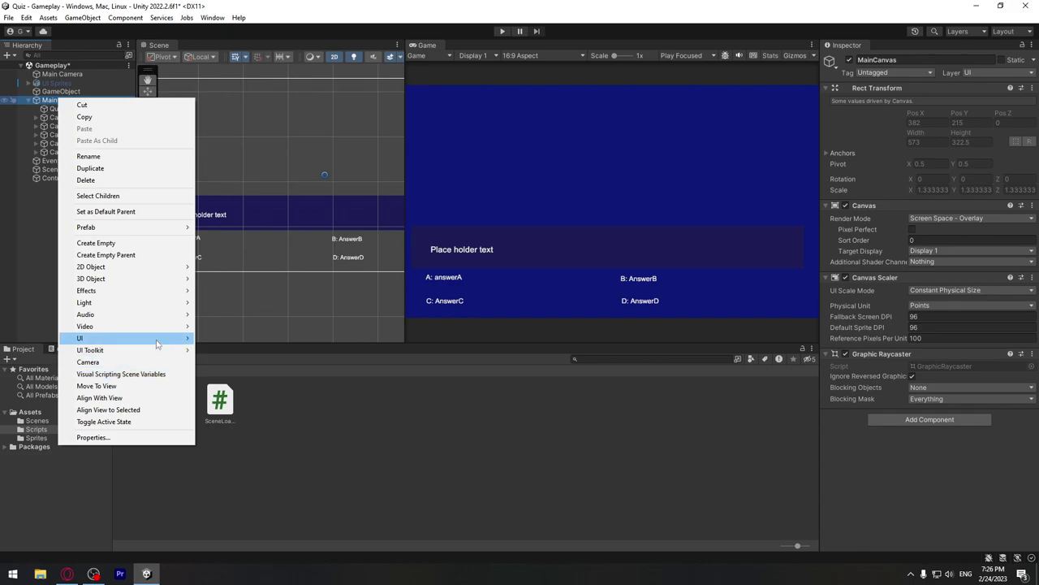
mouse_move(159, 340)
mouse_move(271, 505)
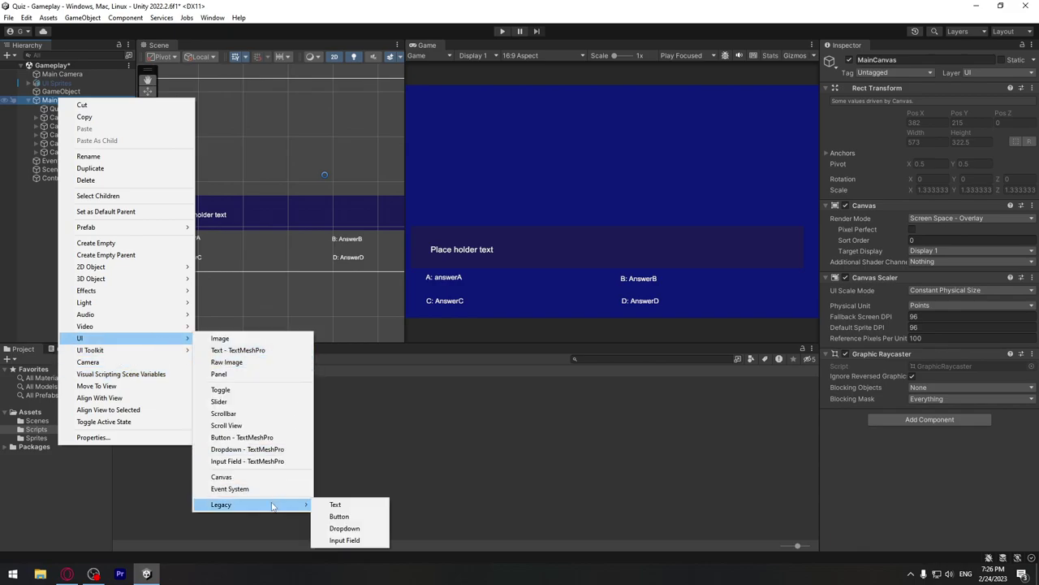
left_click(351, 520)
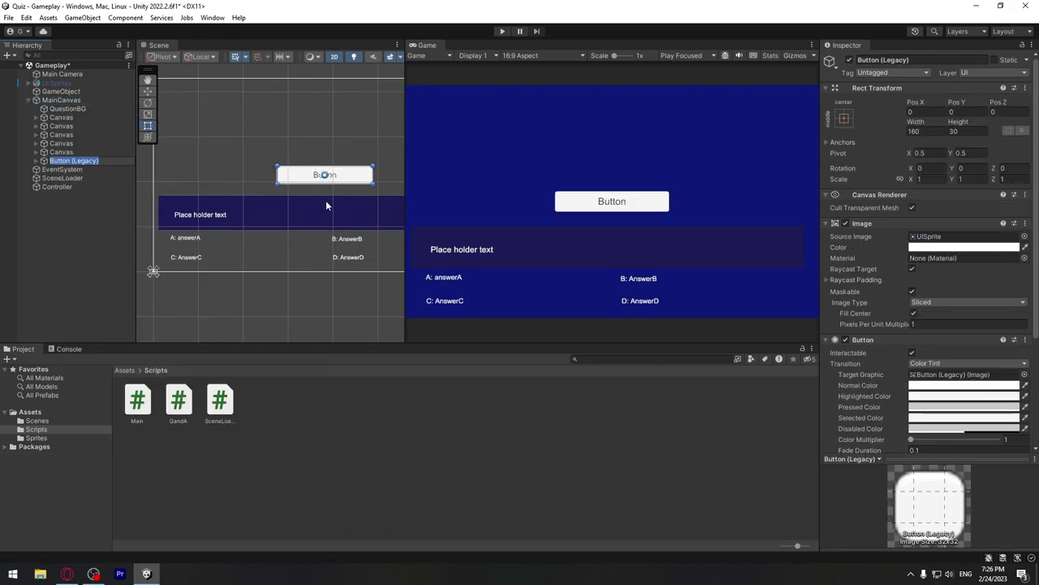
Step: Place the button over the answer A label and shrink it to about 133×32
middle_click_drag(326, 205, 344, 196)
key("w")
left_click_drag(343, 123, 343, 185)
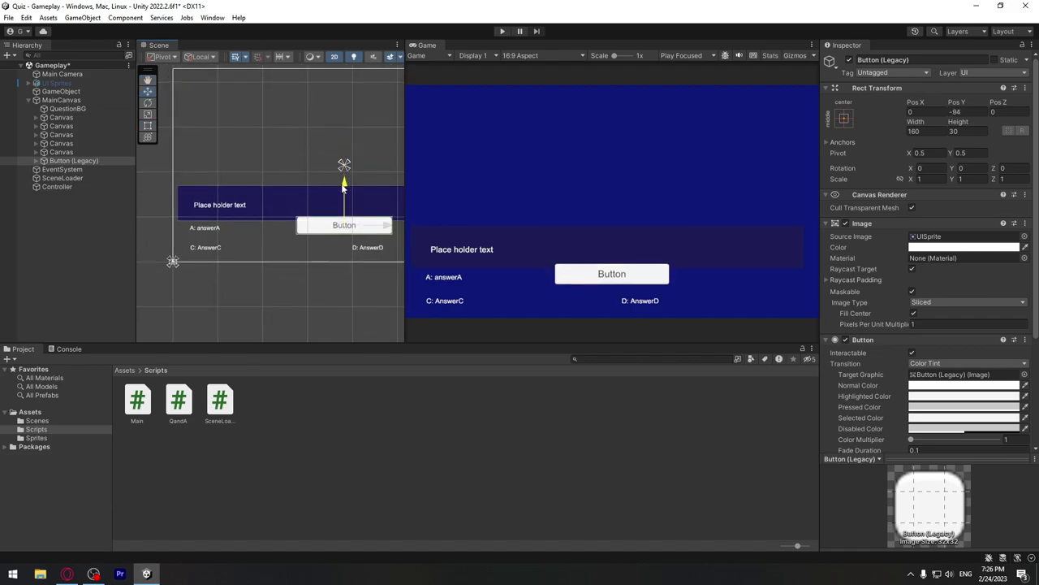
left_click_drag(350, 226, 231, 230)
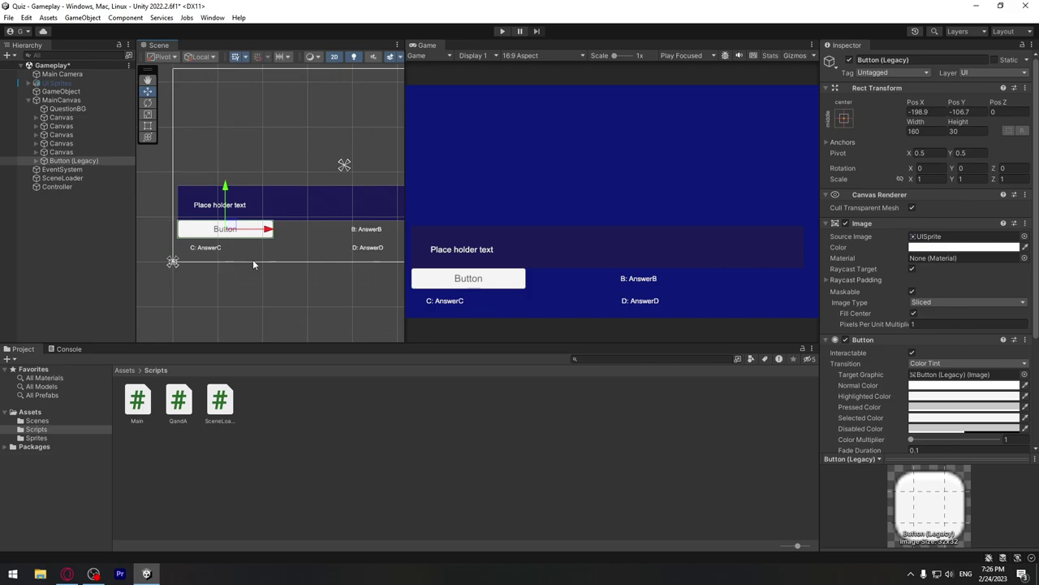
key("t")
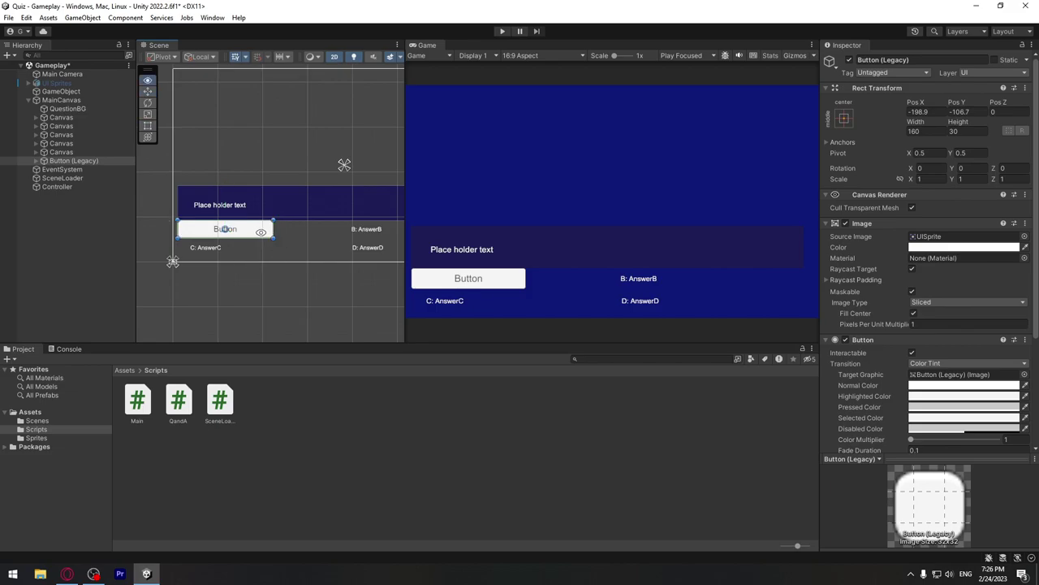
left_click_drag(276, 240, 254, 228, "alt")
Step: Duplicate the answer button into a two-by-two grid covering all four answer slots
key("w")
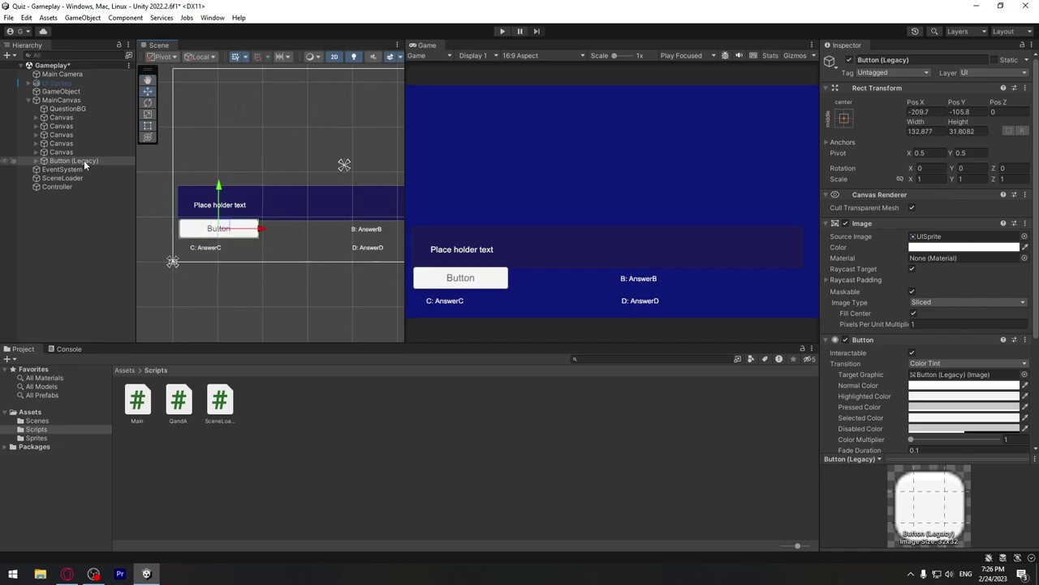
left_click(85, 161)
key("ctrl+d")
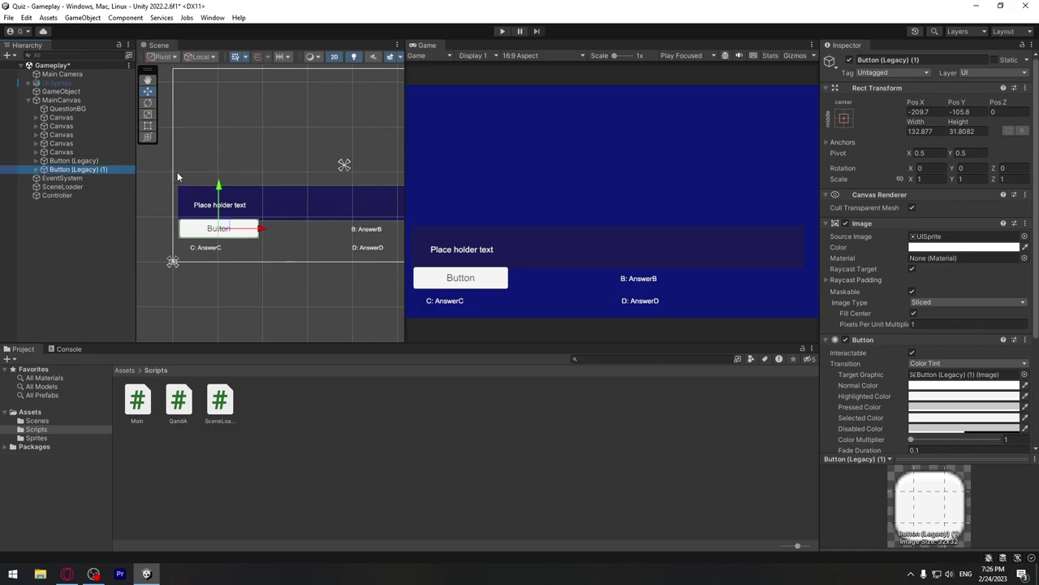
left_click_drag(220, 184, 218, 208)
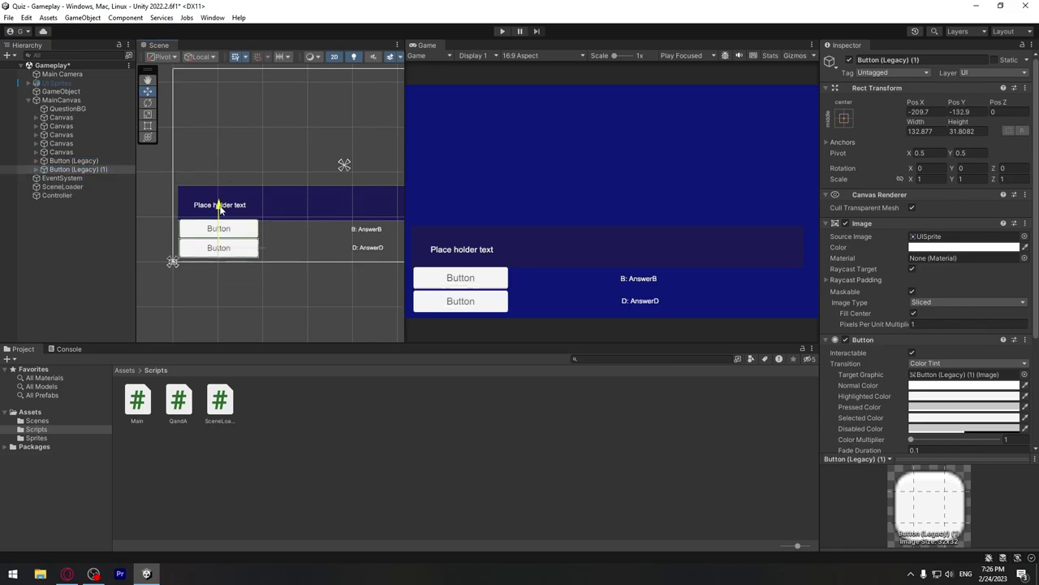
left_click(81, 161, "ctrl")
key("ctrl+d")
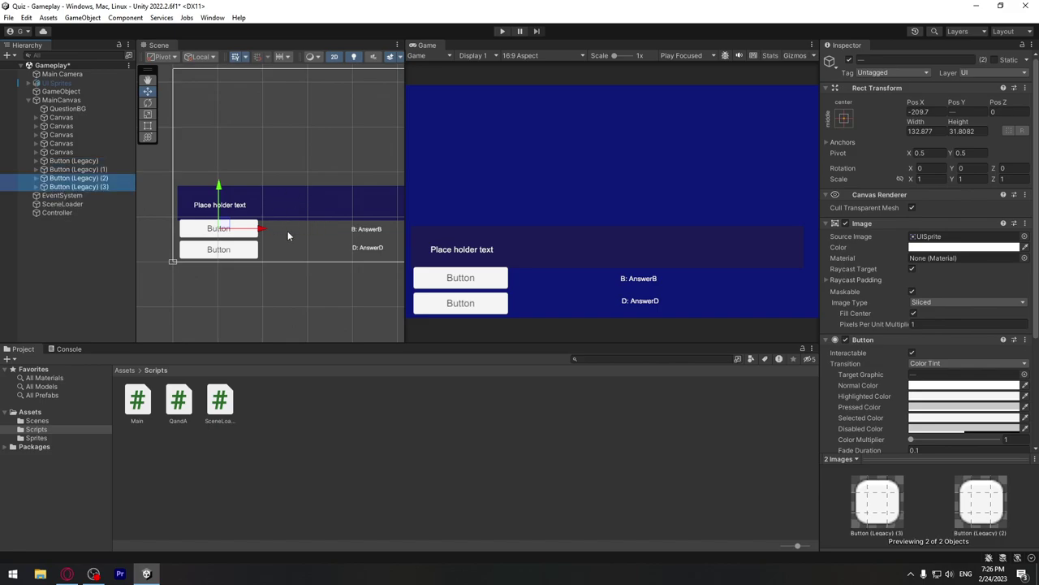
left_click_drag(261, 228, 425, 223)
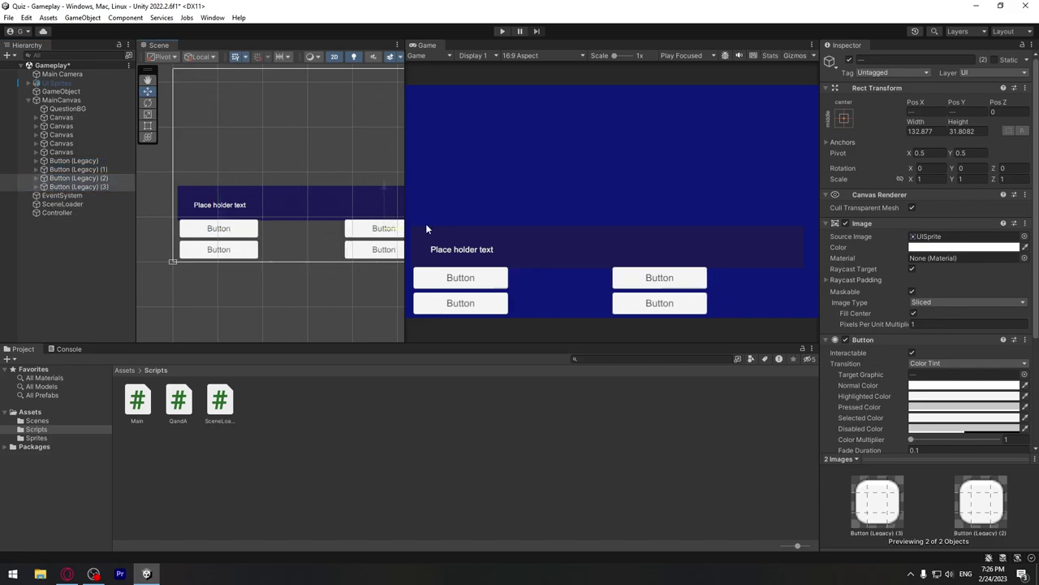
Step: Reorder the four buttons in the Hierarchy to sit directly below QuestionBG
left_click(101, 170, "ctrl")
left_click(112, 160, "ctrl")
left_click_drag(98, 160, 98, 118)
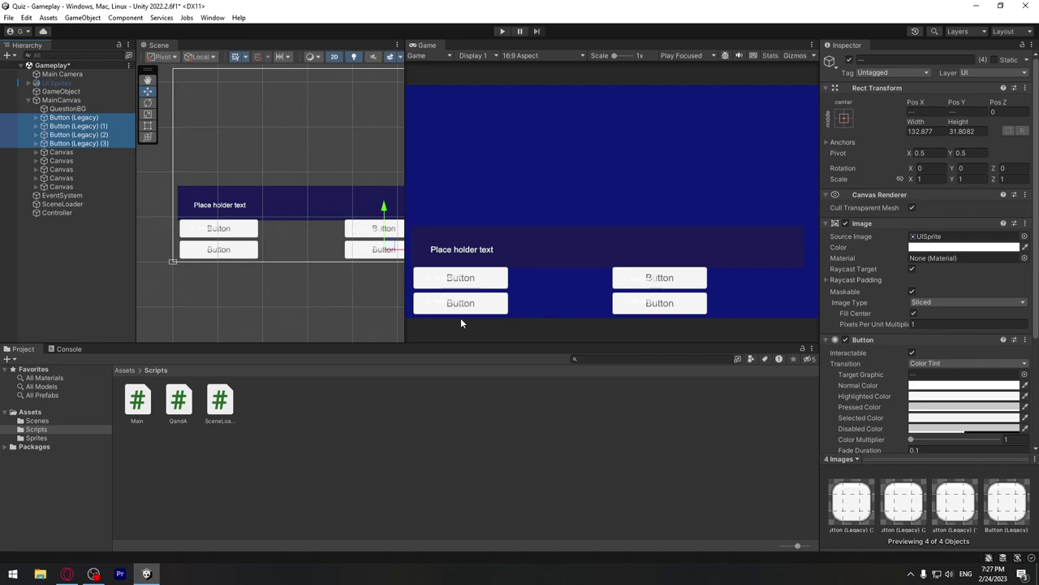
left_click(61, 152)
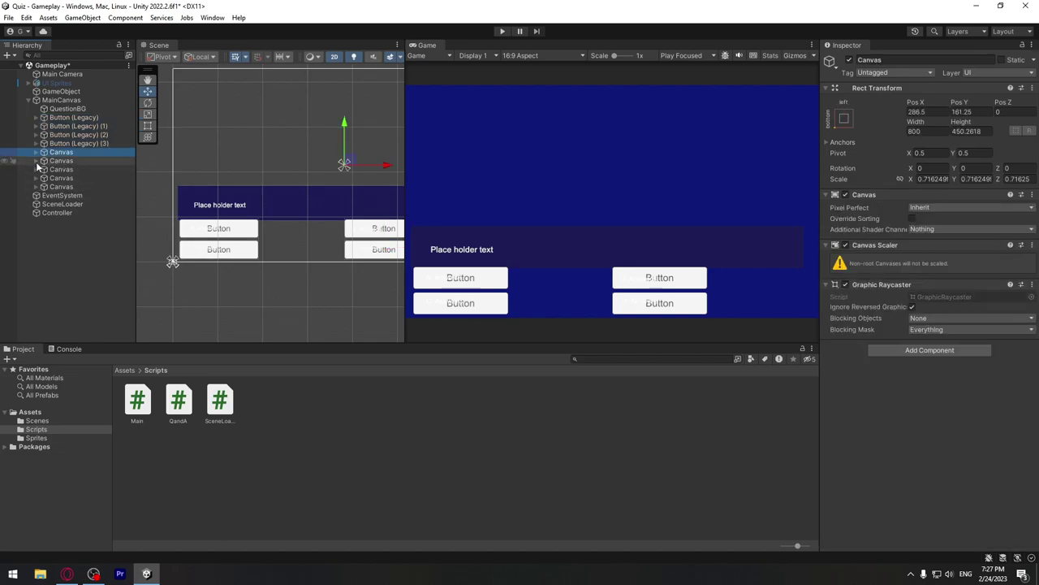
Step: Move each answer canvas's Text (Legacy) object into one of the four buttons
left_click(37, 161)
left_click(81, 170)
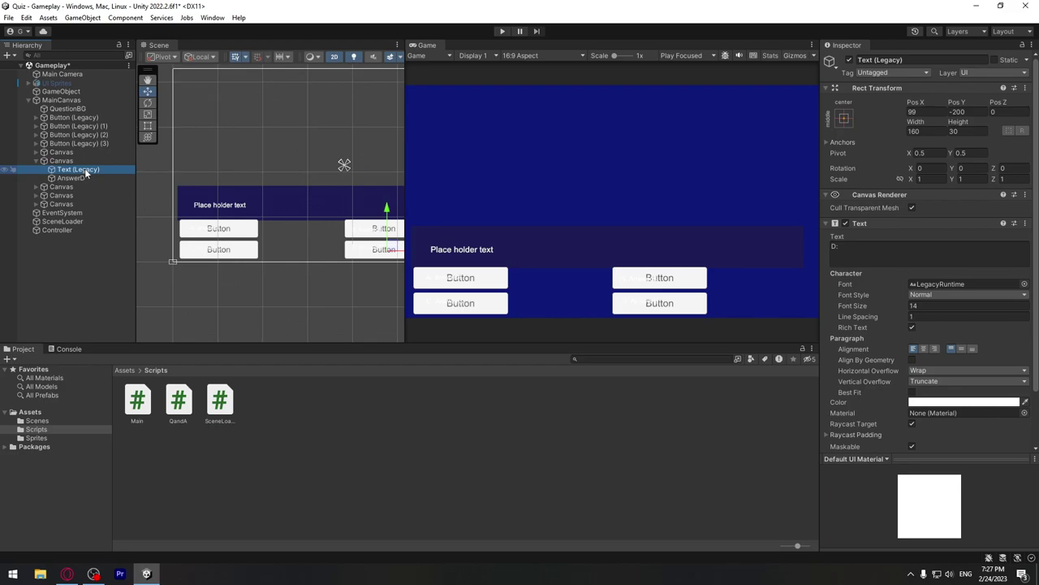
left_click_drag(94, 171, 80, 118)
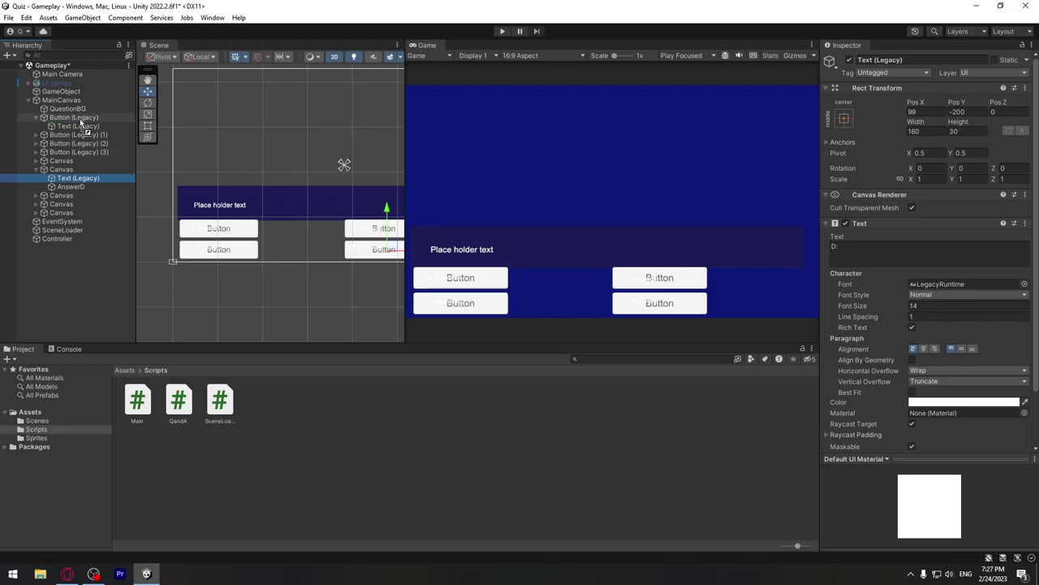
left_click_drag(80, 118, 79, 119)
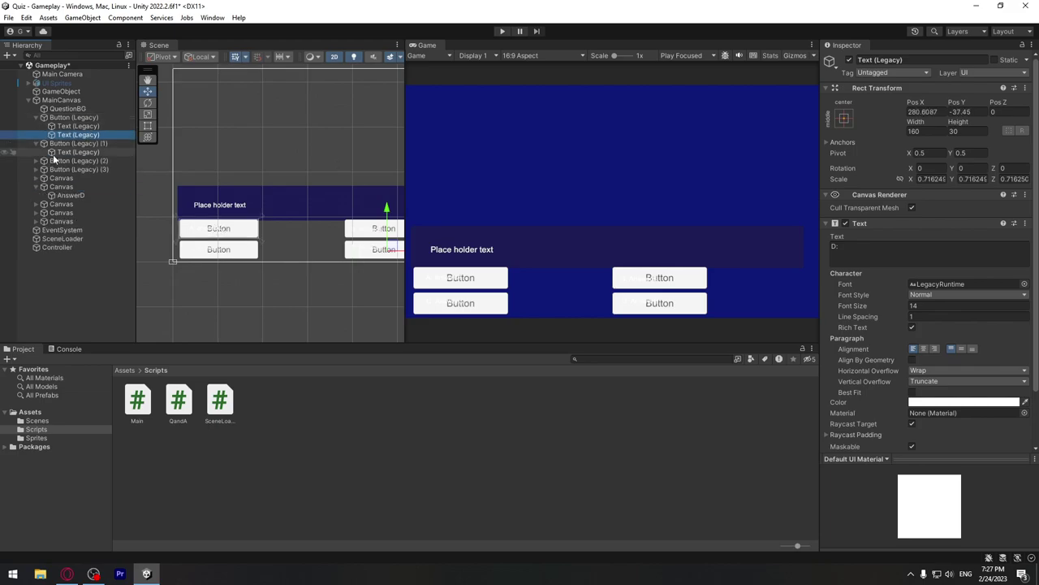
mouse_move(69, 230)
left_mouse_down()
mouse_move(74, 143)
mouse_move(70, 168)
left_mouse_up()
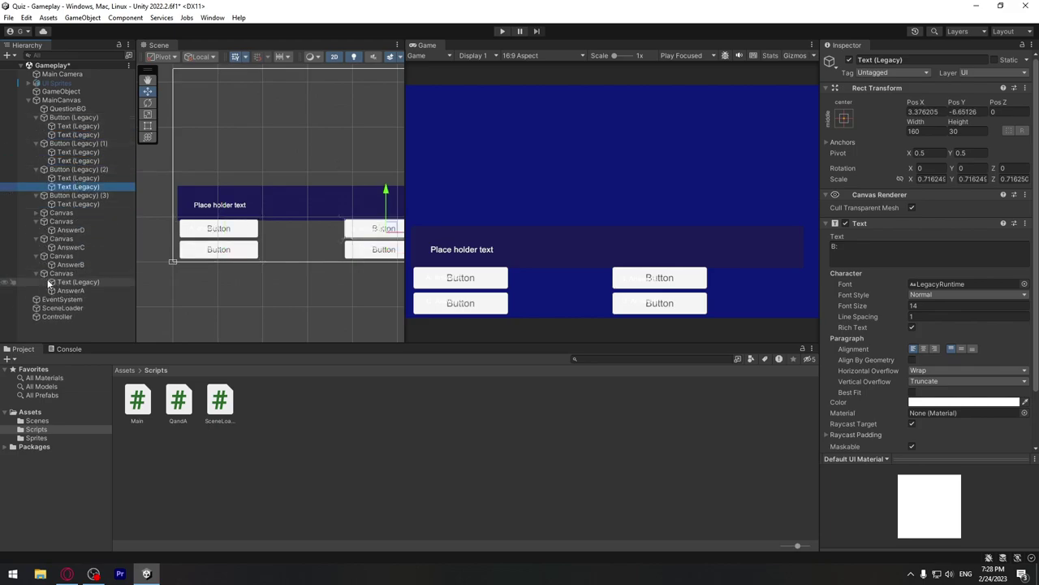
left_click_drag(70, 221, 73, 195)
Step: Delete the emptied answer canvases, leaving only the Question canvas
left_click(41, 239)
left_click(61, 221)
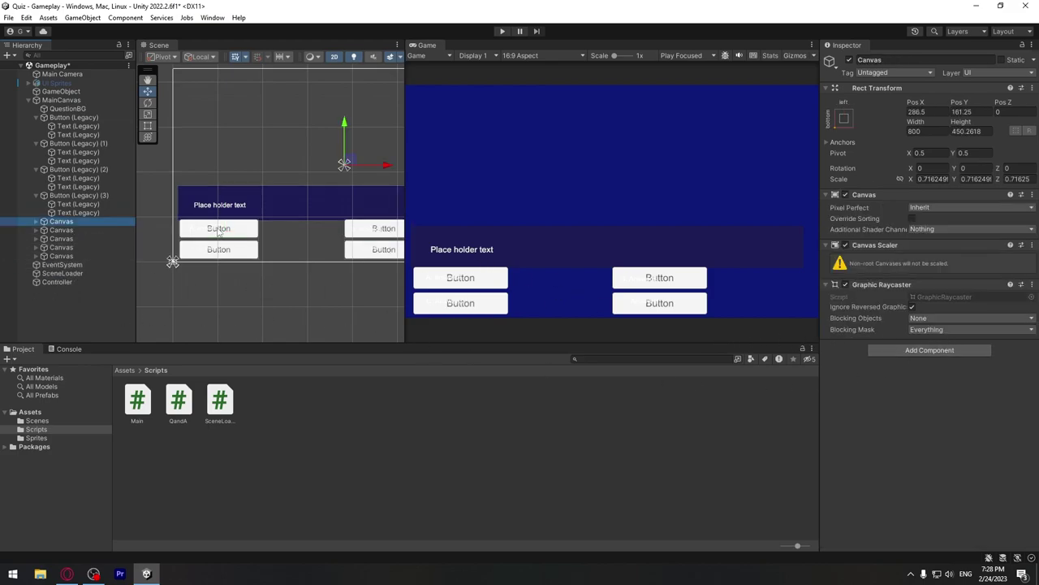
left_click(61, 230)
left_click(78, 255, "shift")
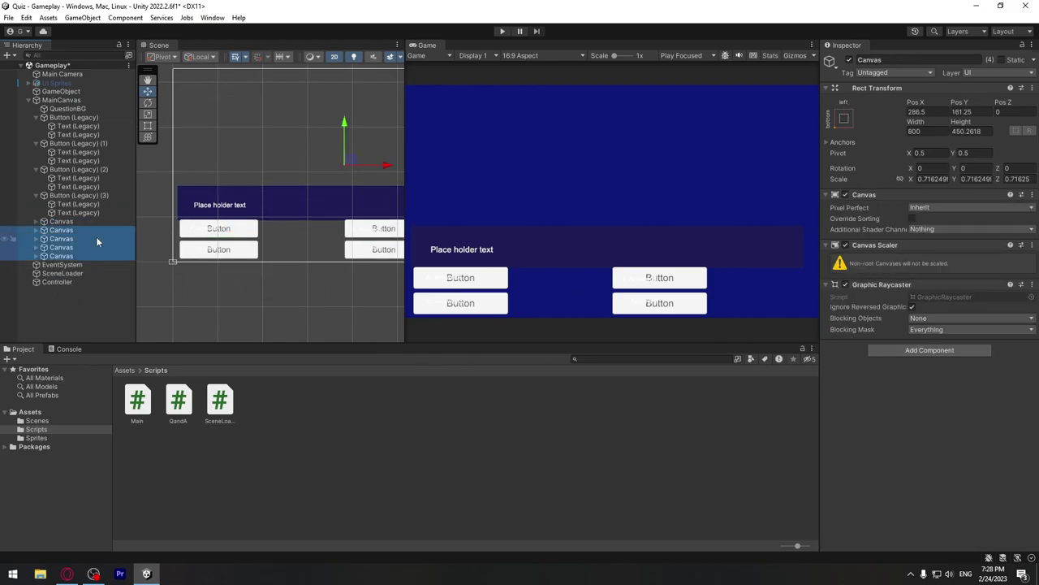
key("Delete")
left_click(68, 223)
Step: Set the first answer button's colour to blue 3639BC and copy that hex value
left_click(219, 204)
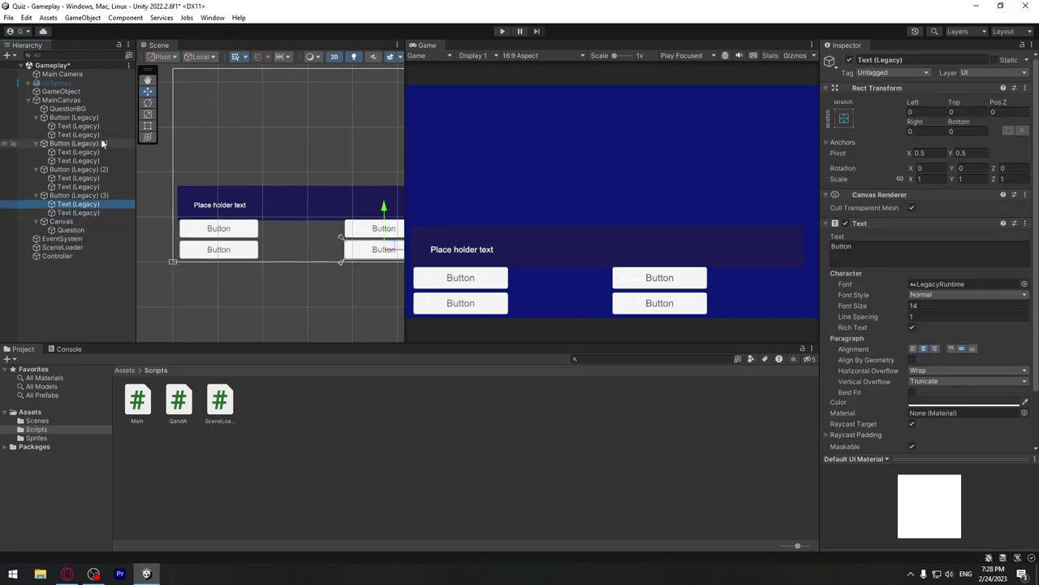
left_click(218, 230)
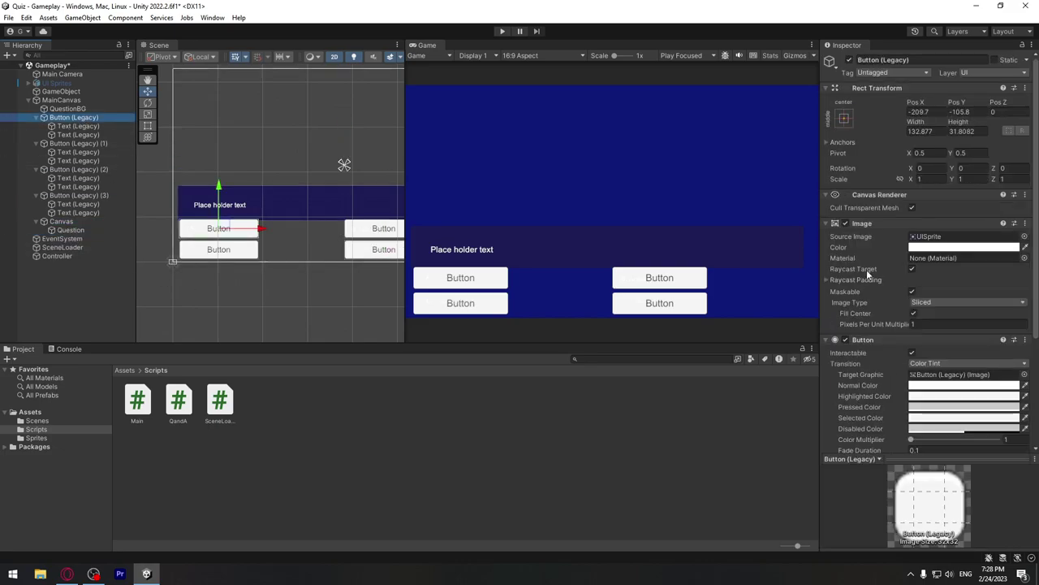
left_click(970, 249)
left_click_drag(977, 377, 945, 375)
left_click(983, 317)
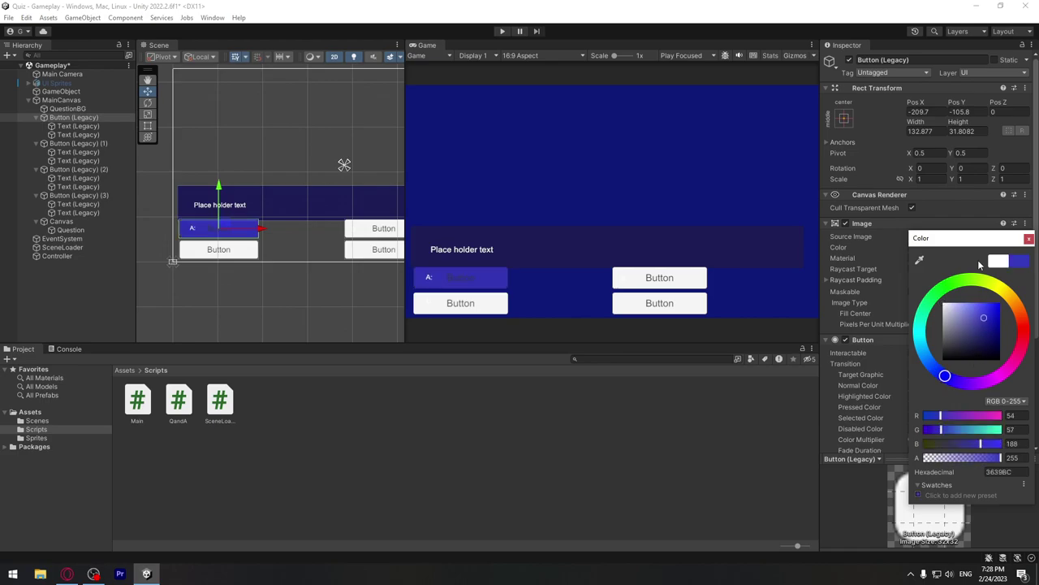
left_click(1007, 472)
right_click(1007, 474)
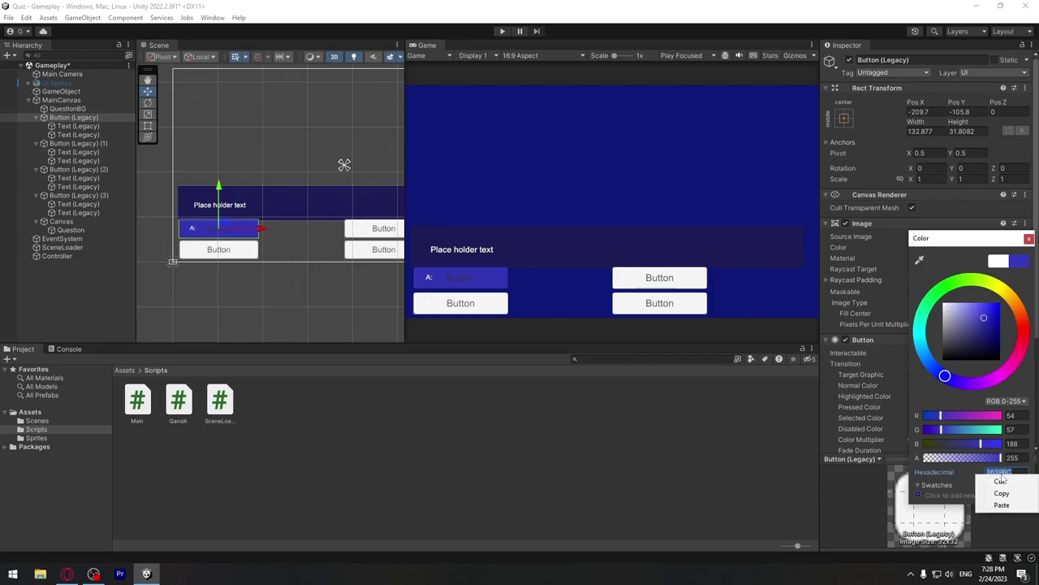
left_click(1007, 490)
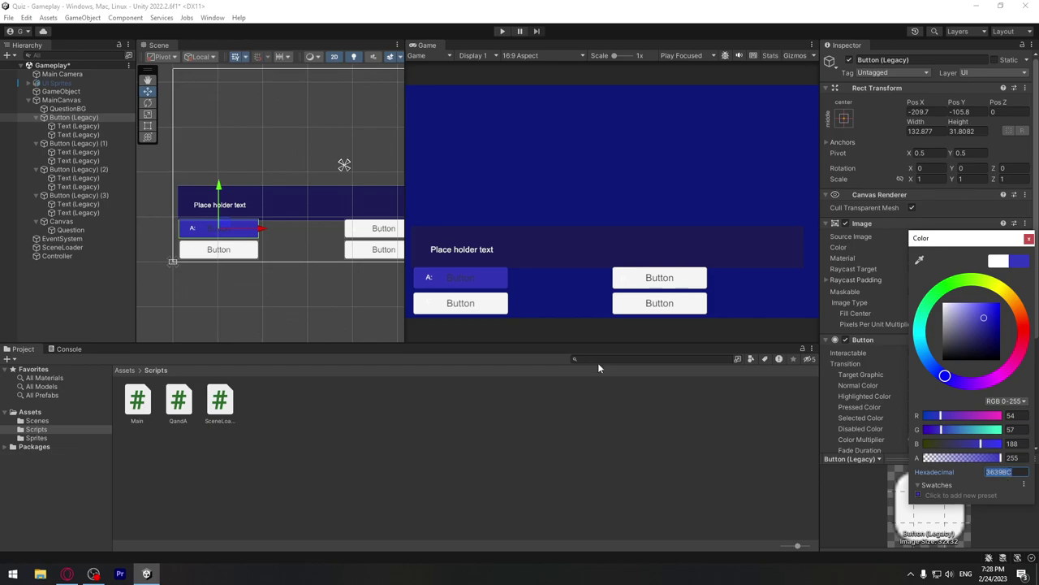
Step: Paste the 3639BC blue into the second, third and fourth buttons' colour
left_click(77, 143)
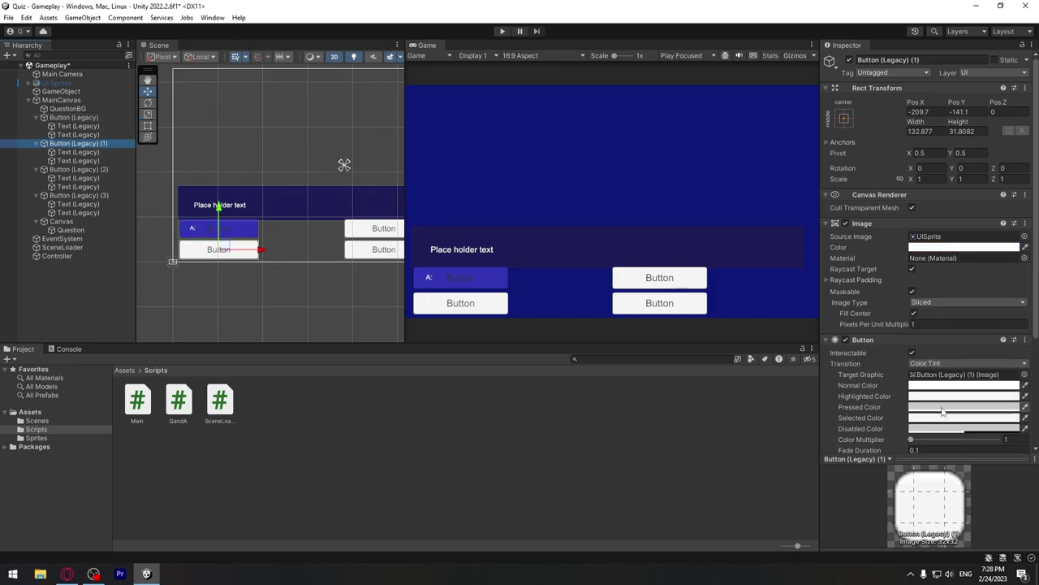
left_click(955, 248)
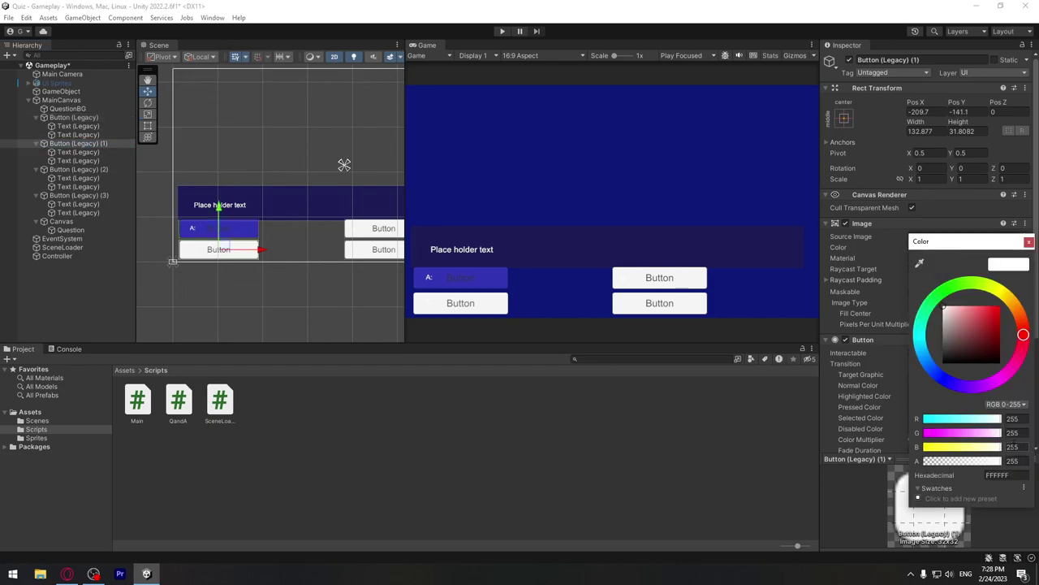
right_click(1007, 474)
left_click(1011, 499)
left_click(79, 168)
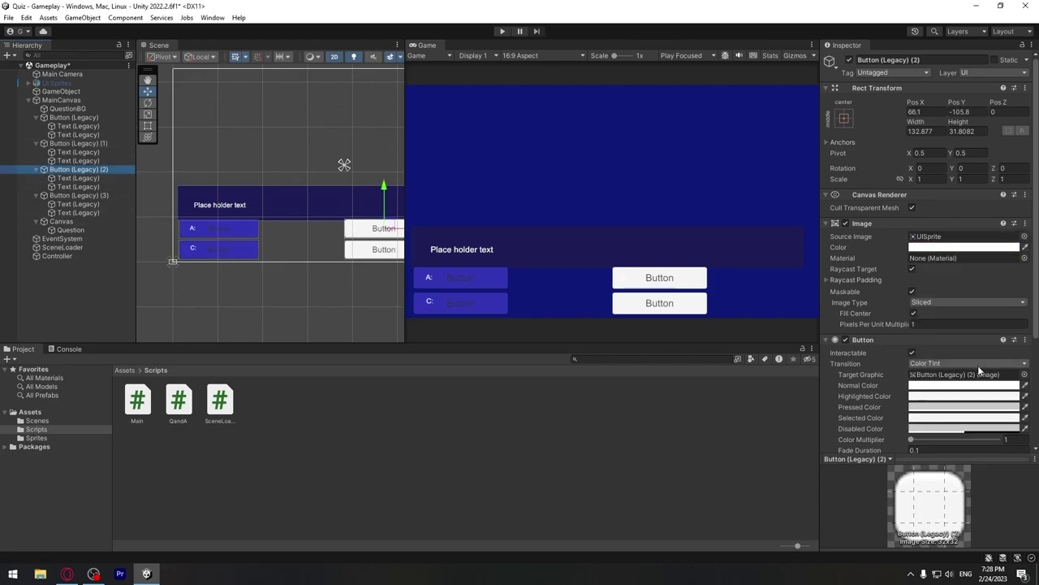
left_click(954, 248)
right_click(1007, 474)
left_click(1011, 499)
left_click(79, 195)
right_click(1007, 475)
left_click(1011, 499)
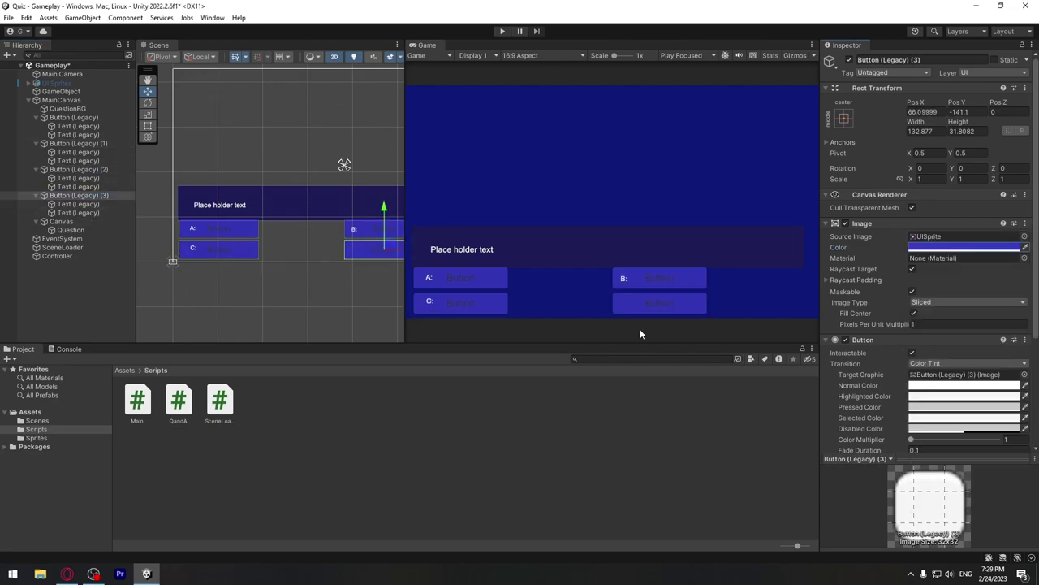
left_click(92, 205)
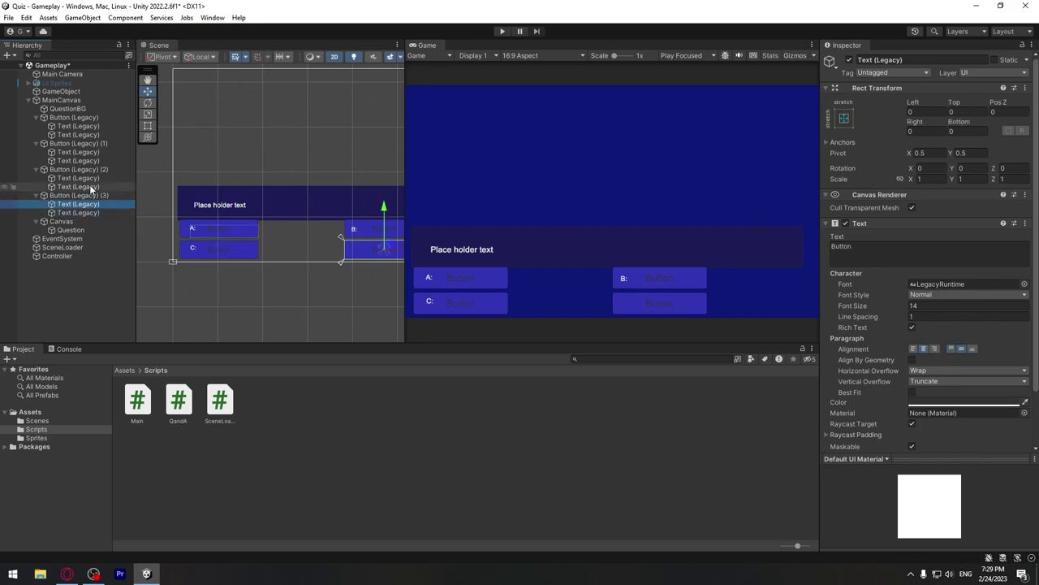
Step: Re-parent the A:–D: letter labels onto their buttons, placing D: on the bottom-right button
left_click_drag(92, 188, 69, 187)
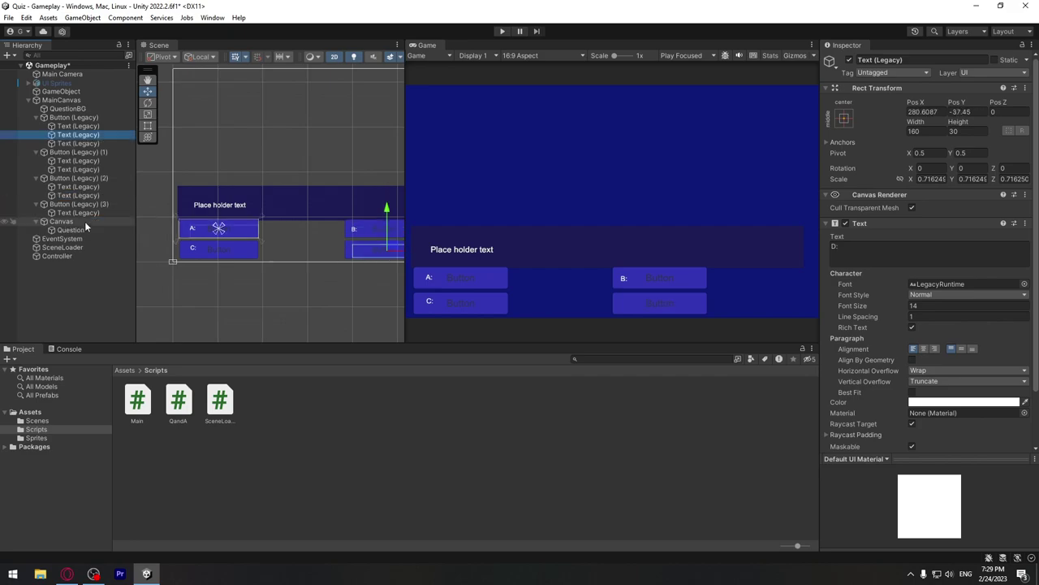
left_click_drag(119, 216, 88, 132)
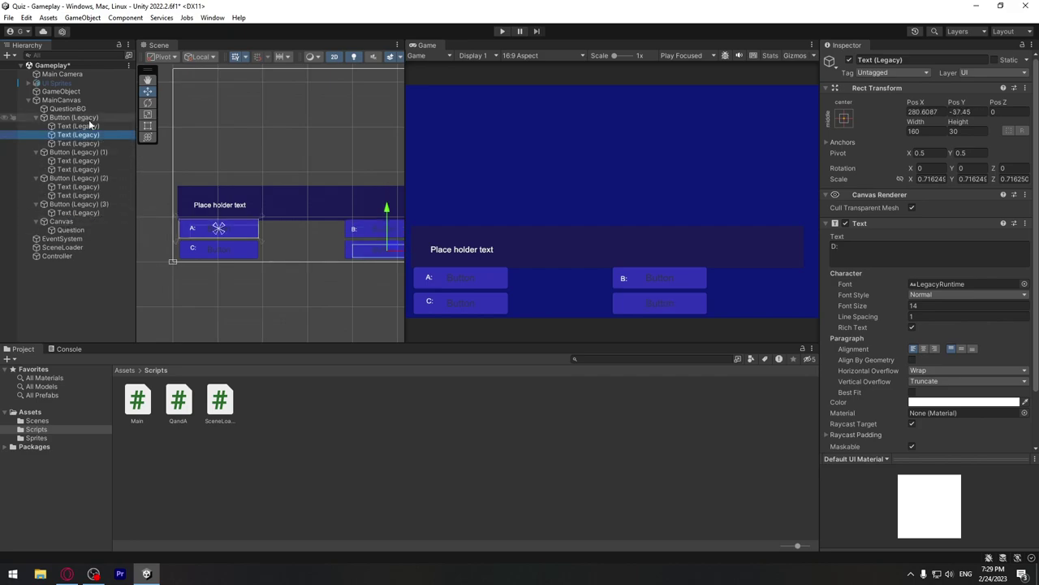
key("ctrl+z")
left_click(85, 126)
left_click(82, 136)
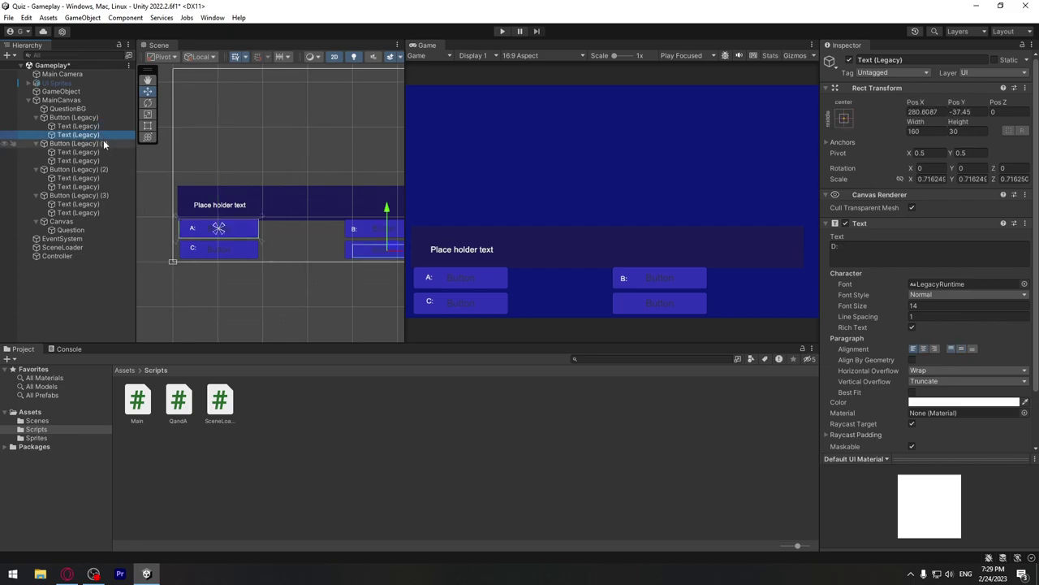
middle_click_drag(390, 227, 356, 211)
mouse_move(355, 194)
left_mouse_down()
mouse_move(358, 230)
mouse_move(357, 198)
left_mouse_up()
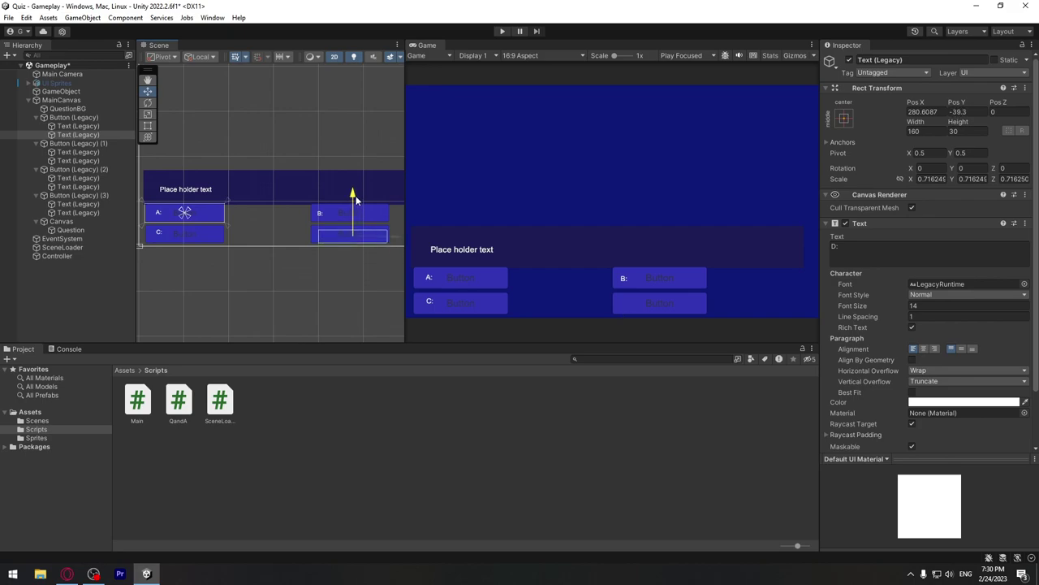
left_click_drag(81, 135, 75, 198)
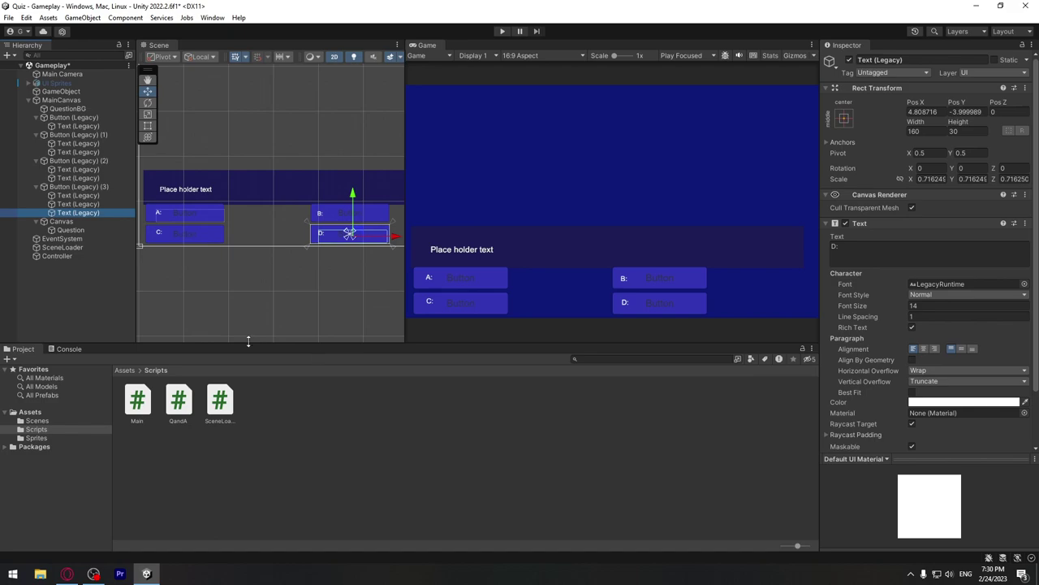
key("ctrl+z")
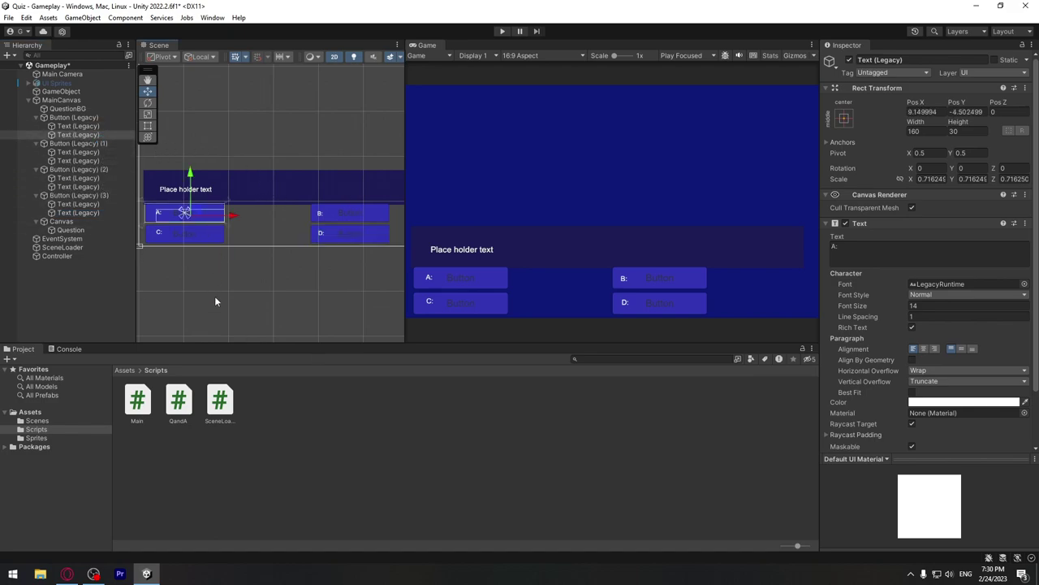
Step: Rename the four buttons' letter label objects A, B, C and D
left_click(79, 135)
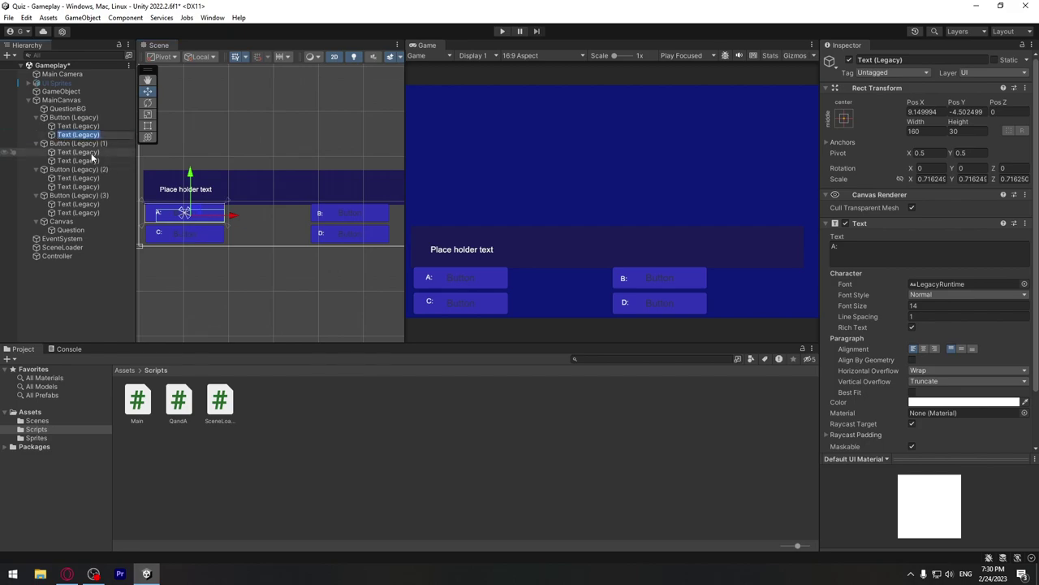
type("A")
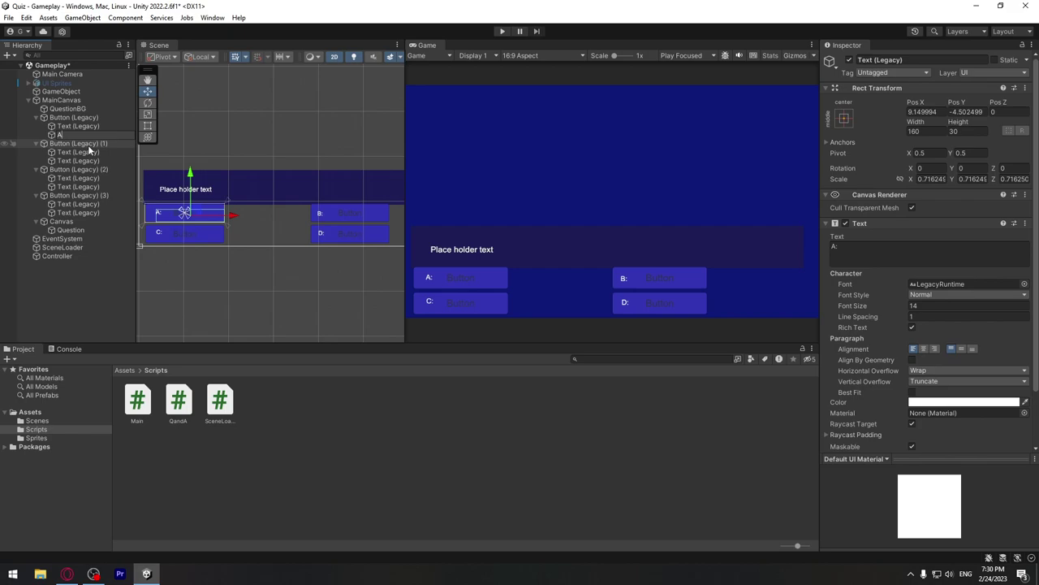
left_click(95, 160)
key("F2")
type("C")
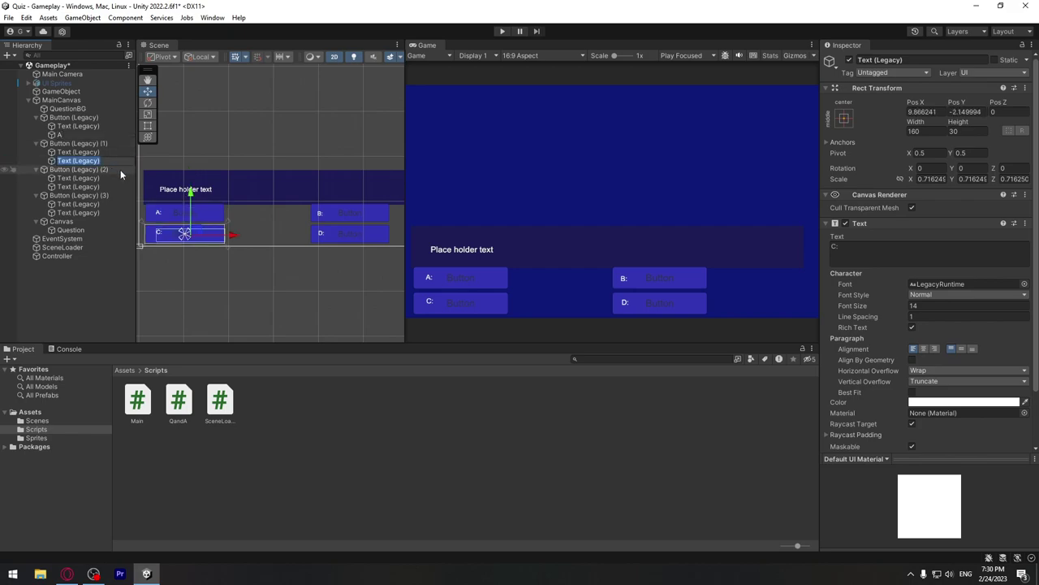
left_click(93, 186)
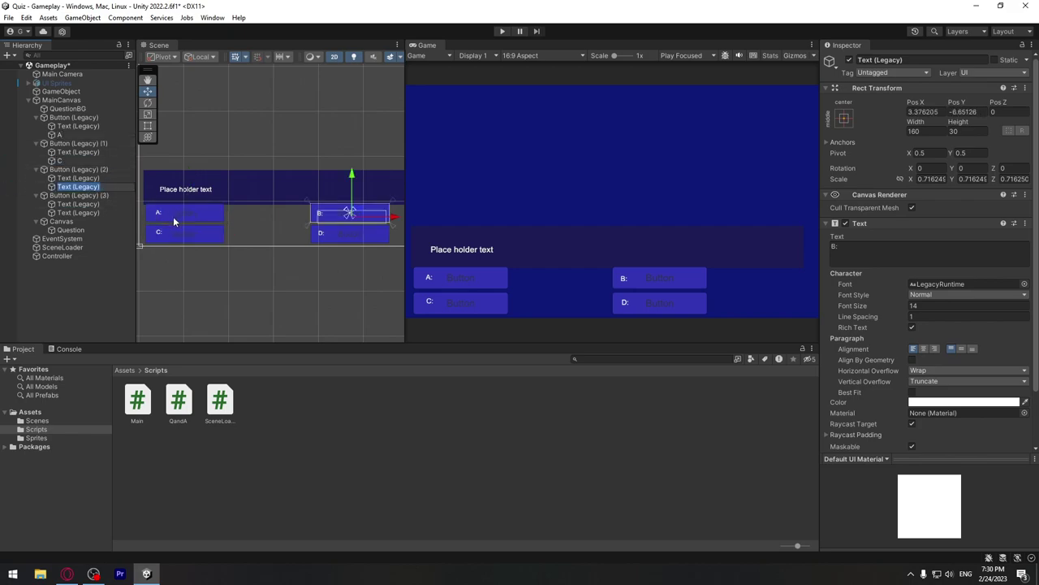
key("F2")
type("B")
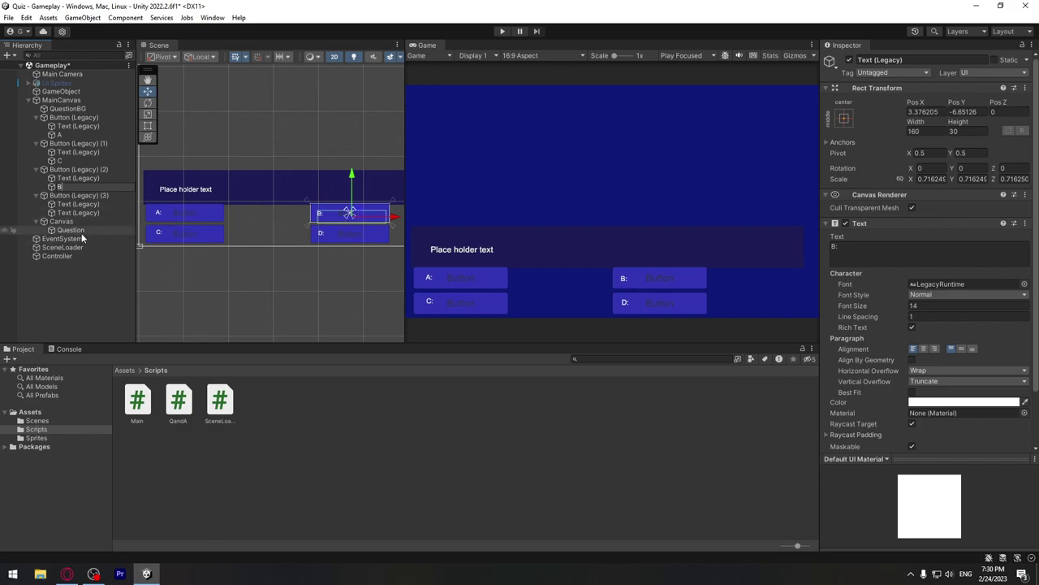
left_click(88, 213)
key("F2")
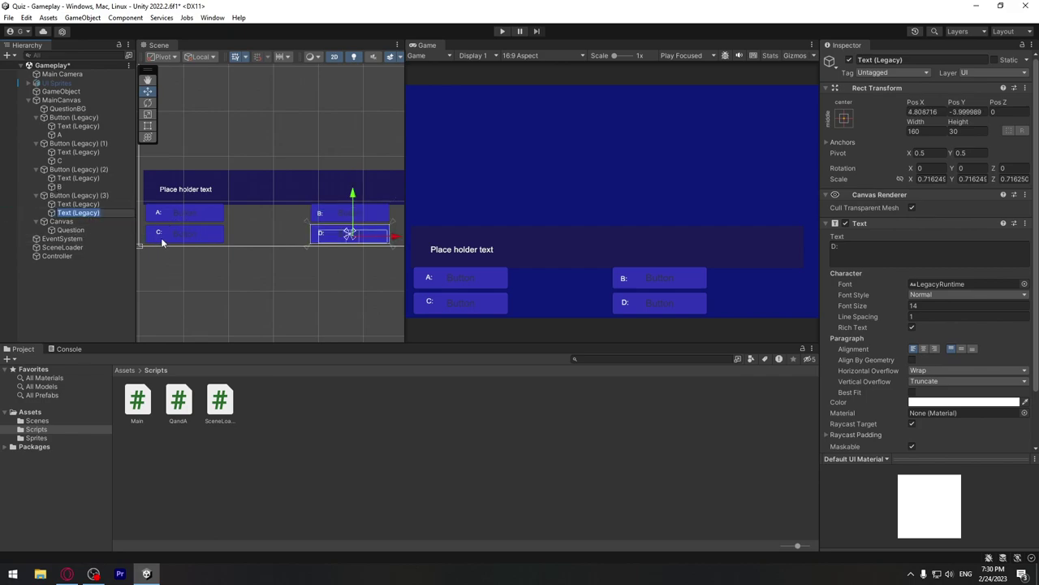
type("D")
left_click(98, 134)
Step: Rename the buttons' main text objects btnA and btnB
left_click(90, 126)
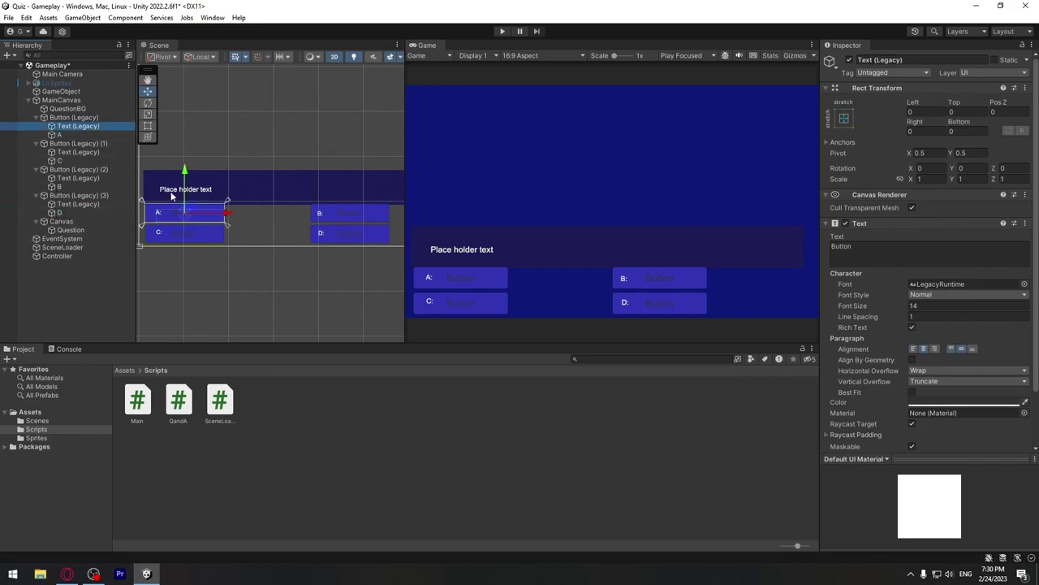
key("F2")
type("bt")
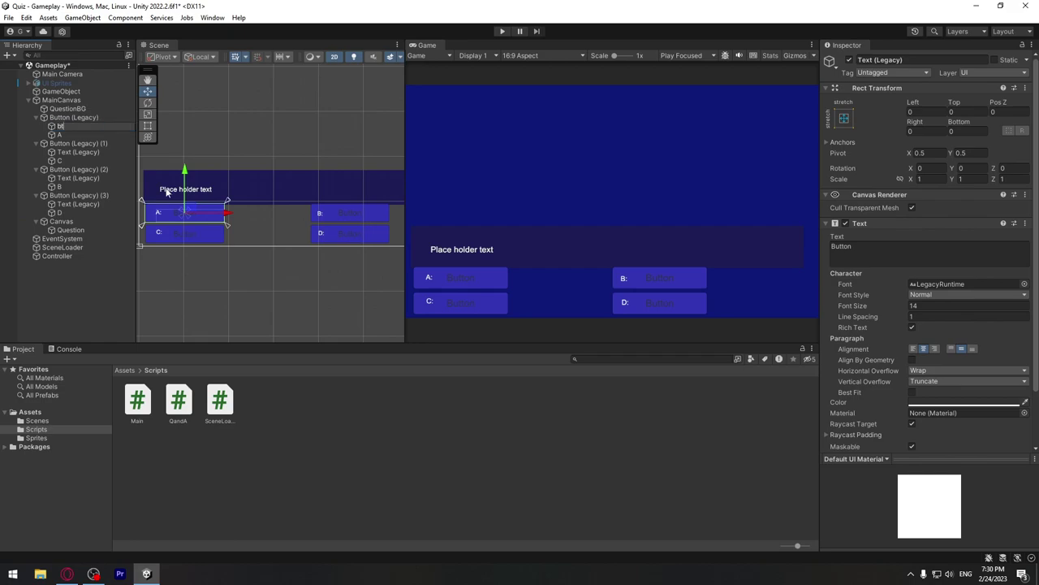
type("nA")
key("Return")
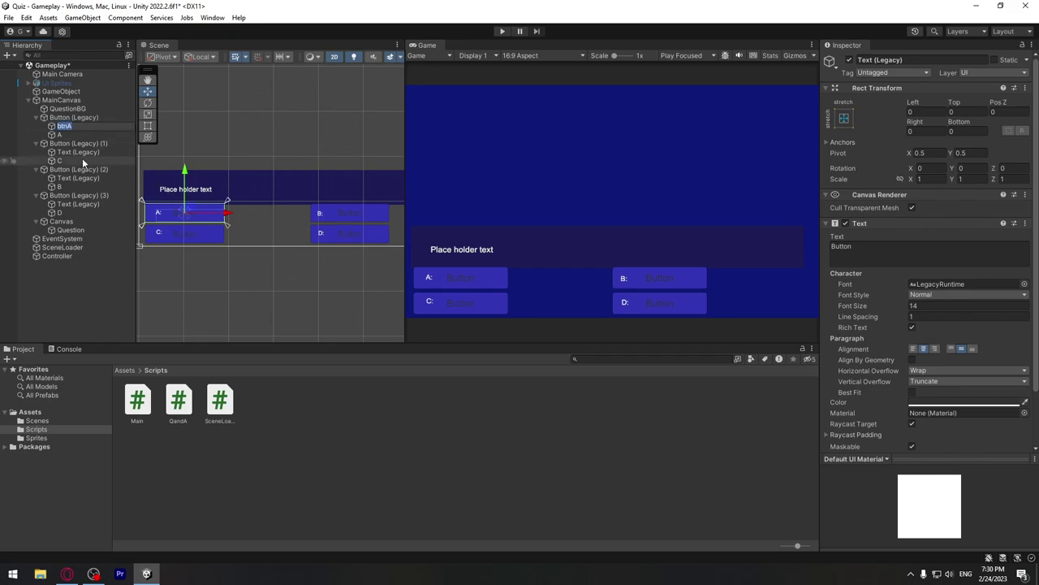
left_click(82, 152)
key("F2")
type("btnB")
left_click(78, 178)
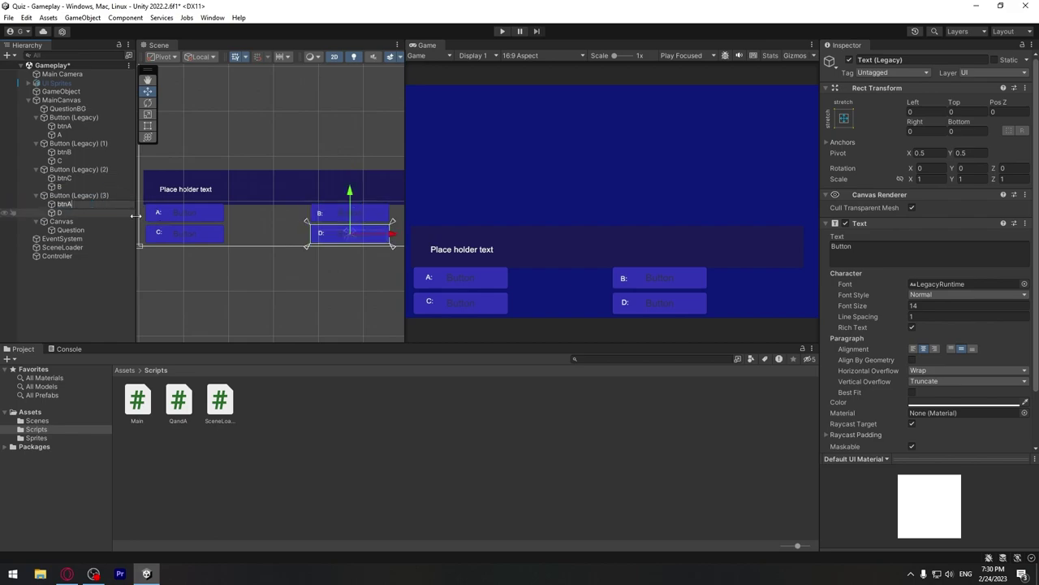
type("D")
left_click(82, 186)
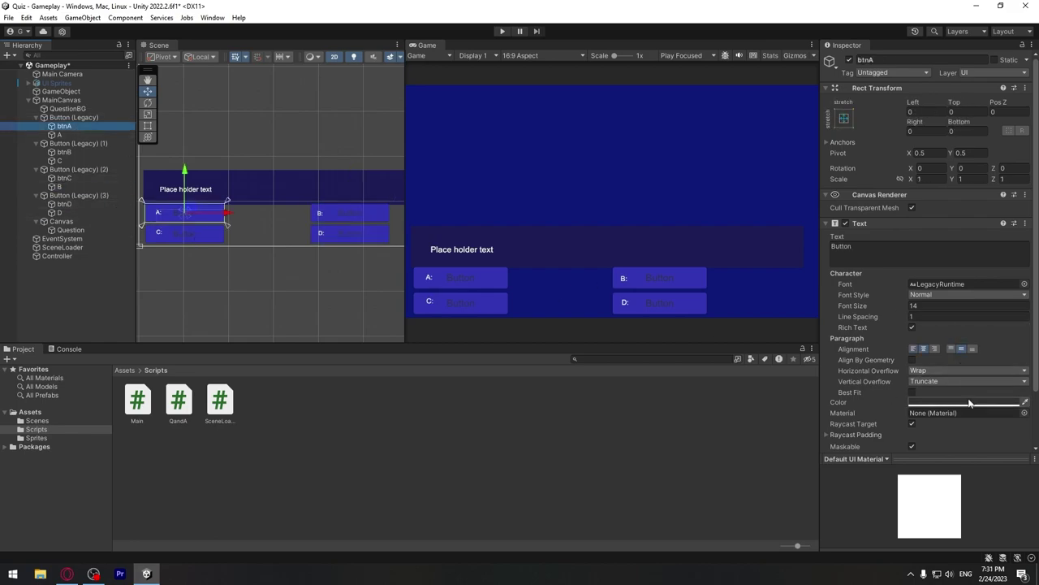
Step: Set btnA's text colour to white, hex FFFFFF
left_click(972, 402)
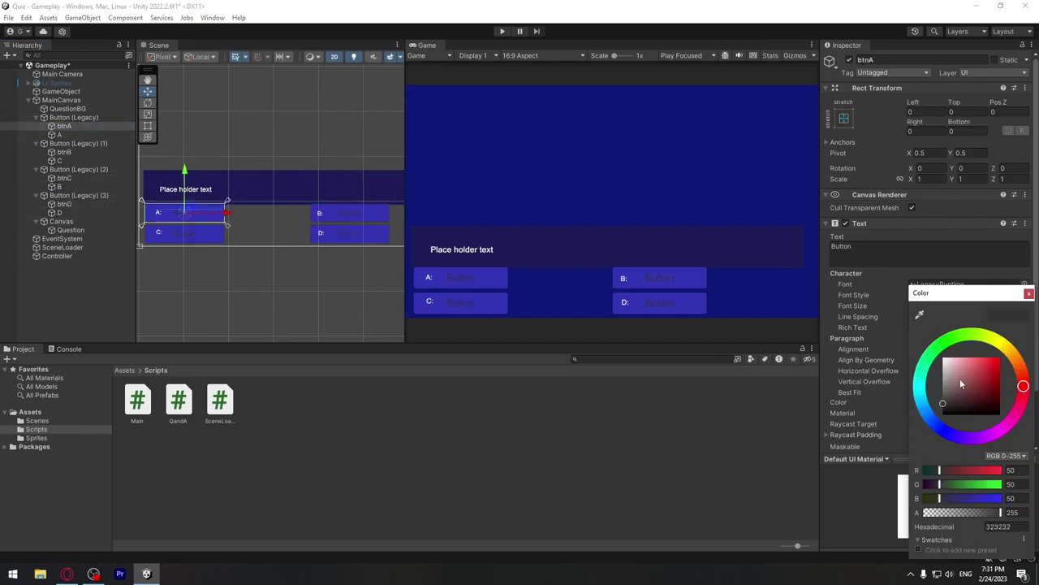
left_click(944, 358)
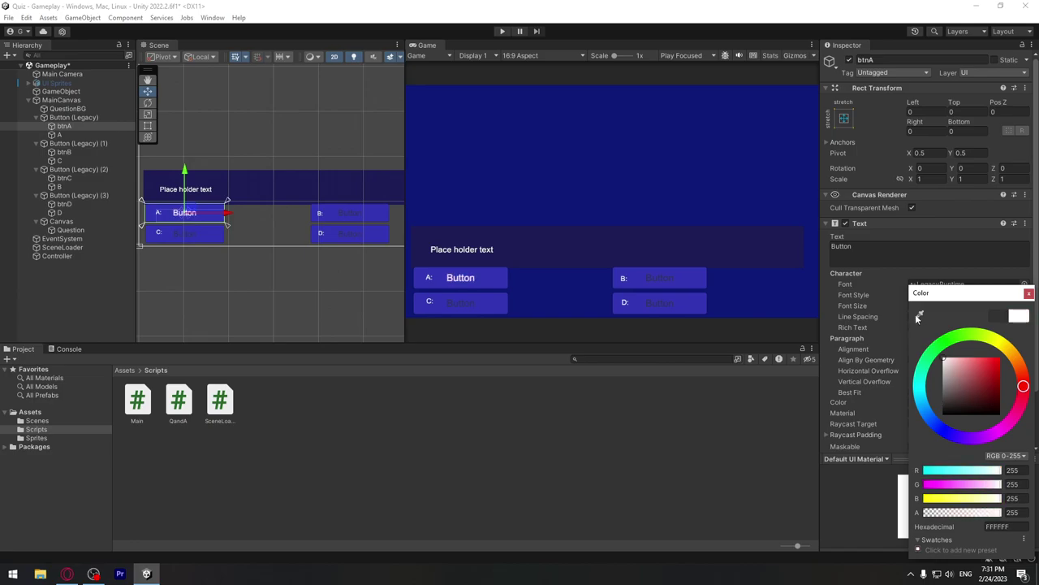
left_click(1010, 541)
left_click(1015, 526)
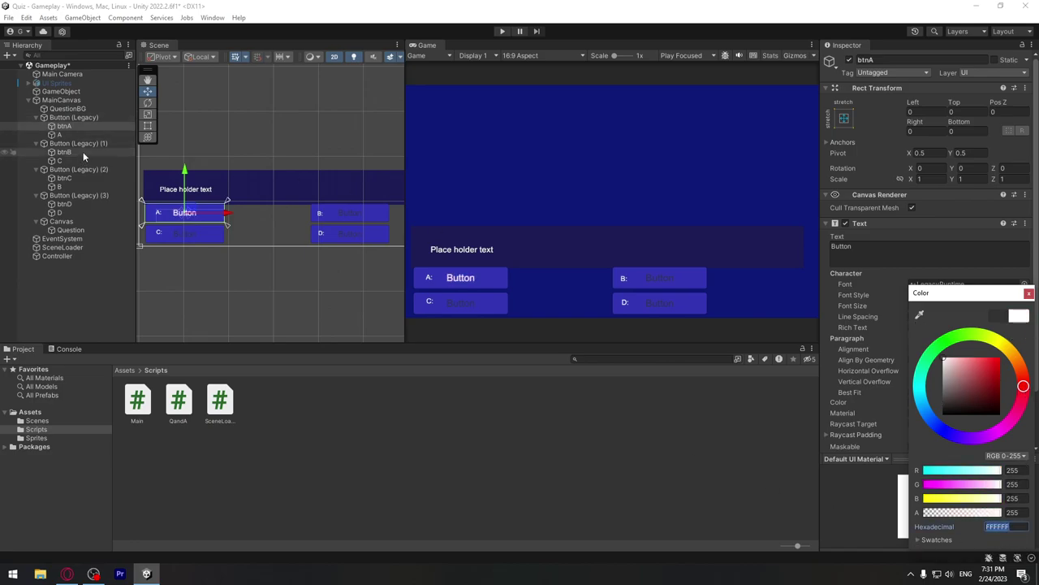
Step: Select btnB and paste FFFFFF as its text colour
left_click(83, 153)
left_click(967, 402)
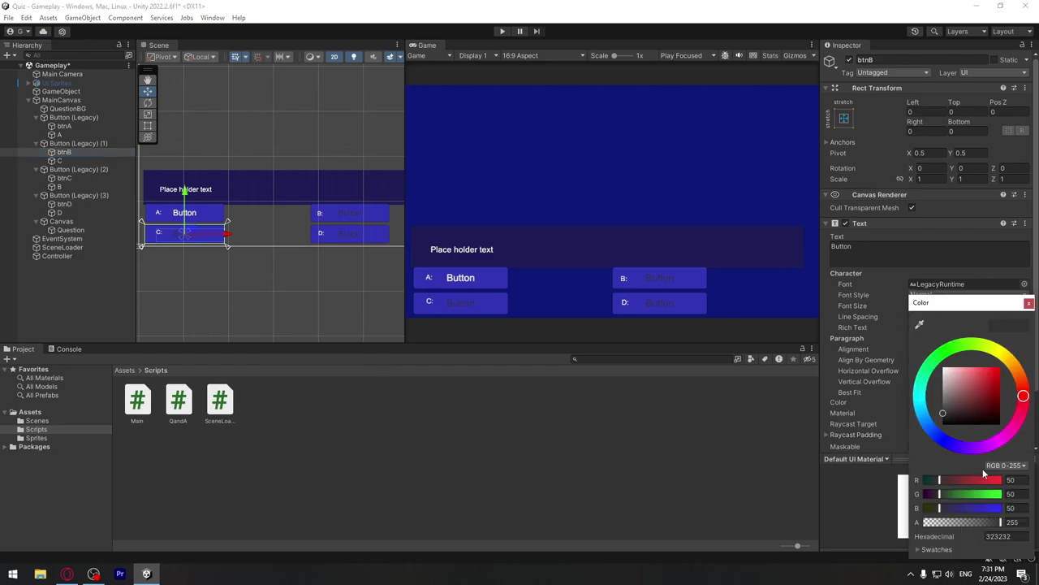
left_click(1007, 536)
key("ctrl+v")
key("Return")
Step: Make btnC's and btnD's text white with FFFFFF, then reselect btnA to check
left_click(76, 179)
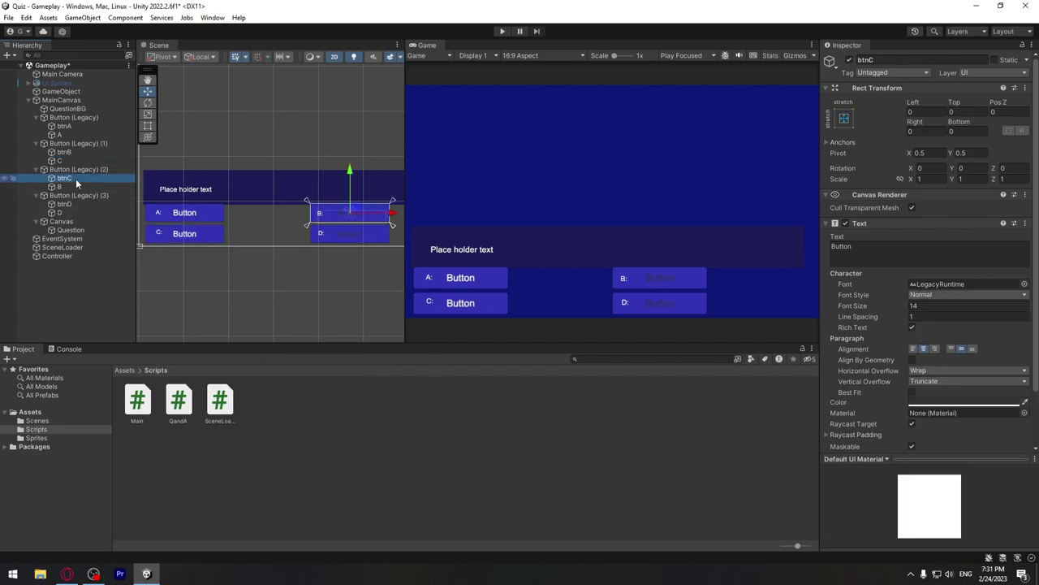
left_click(967, 402)
key("ctrl+v")
key("Return")
left_click(64, 203)
left_click(967, 402)
key("ctrl+v")
key("Return")
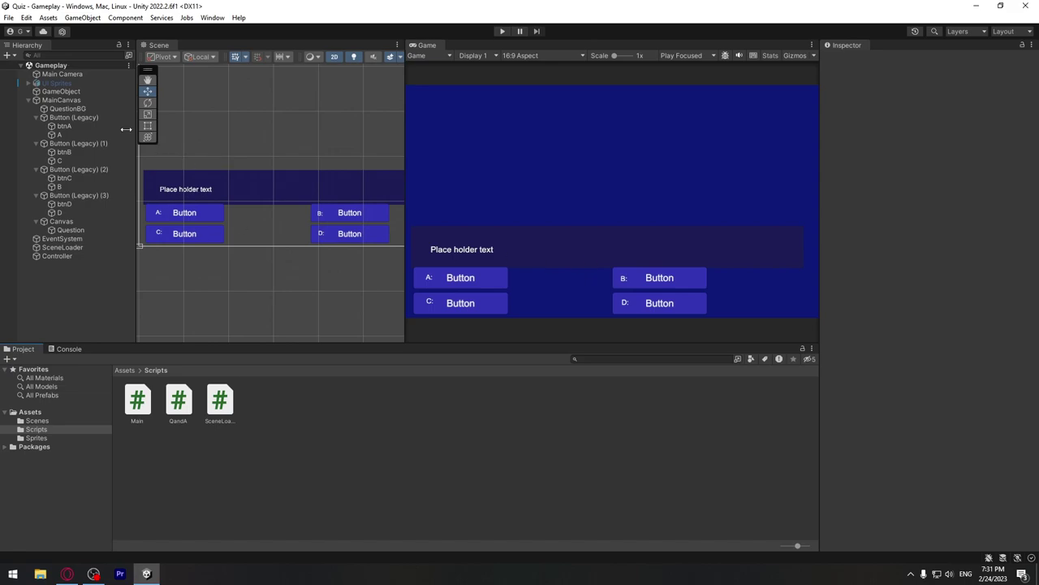
left_click(75, 117)
scroll(913, 371, "down", 4)
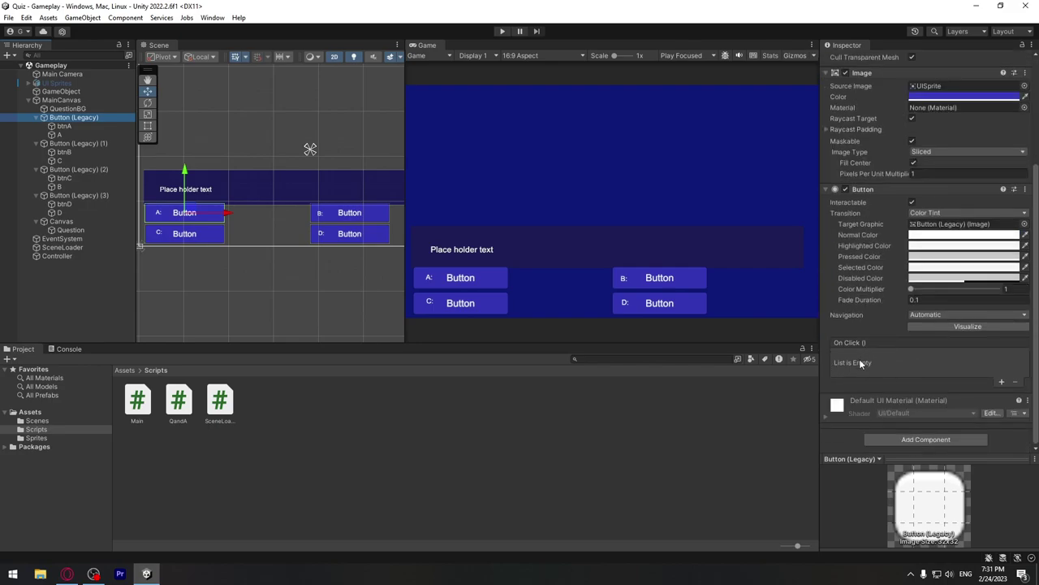
scroll(861, 363, "up", 4)
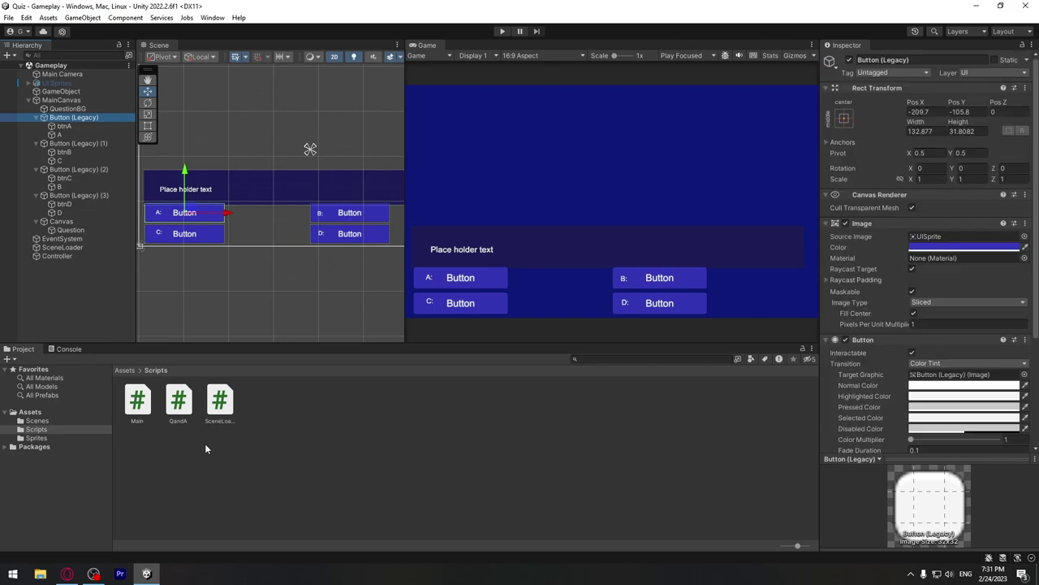
Step: Open QandA.cs in Visual Studio and delete its field declarations
double_click(180, 402)
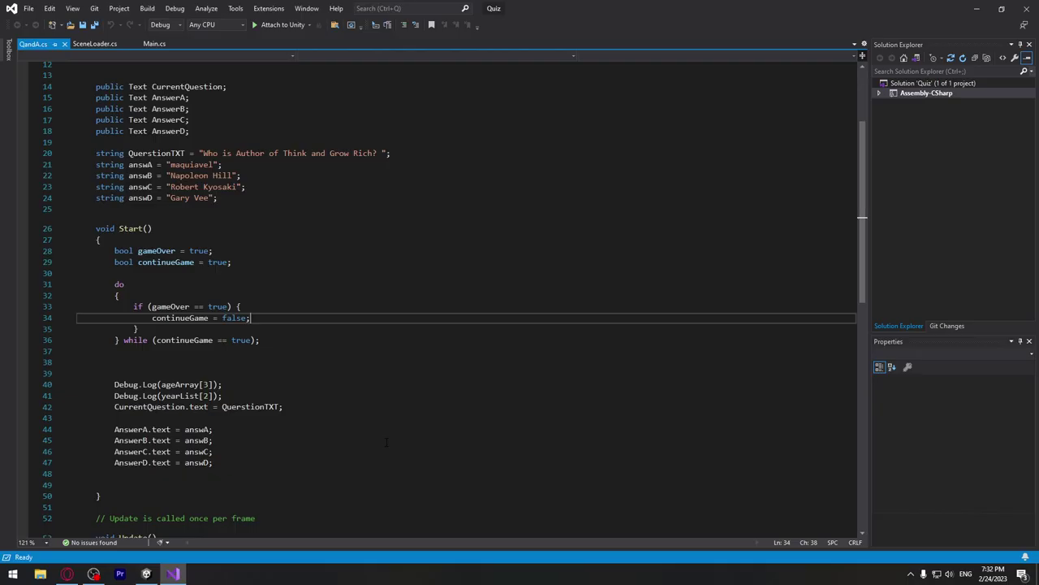
scroll(351, 434, "up", 4)
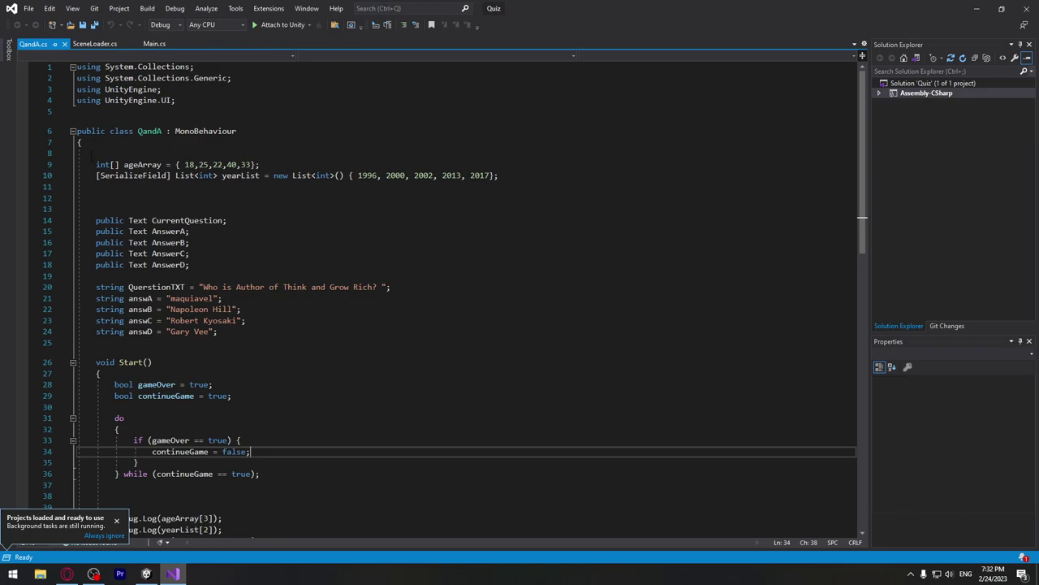
left_click_drag(93, 153, 251, 206)
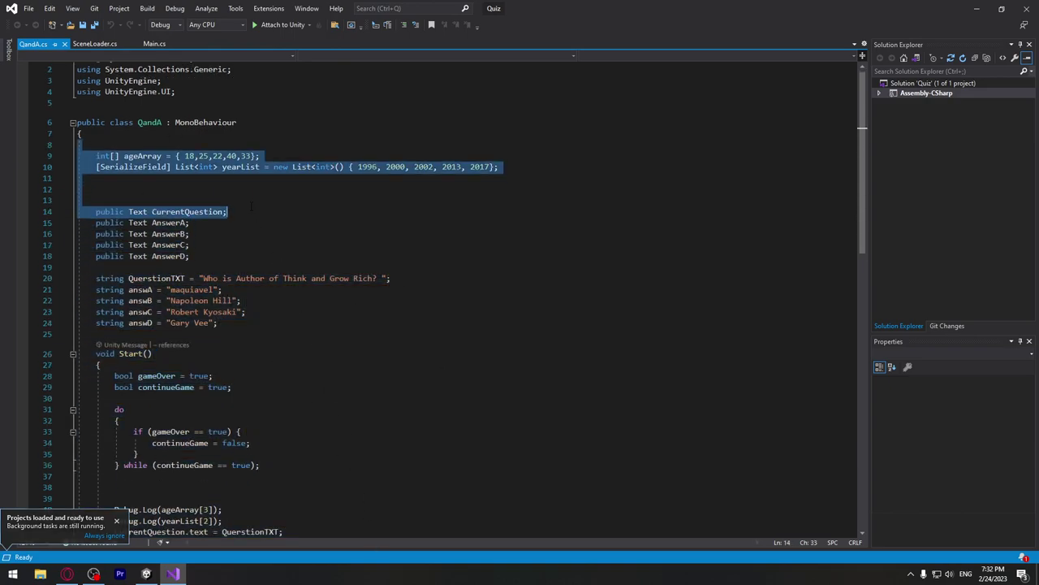
left_click(192, 244)
mouse_move(219, 322)
left_mouse_down()
mouse_move(186, 313)
mouse_move(79, 145)
left_mouse_up()
key("Delete")
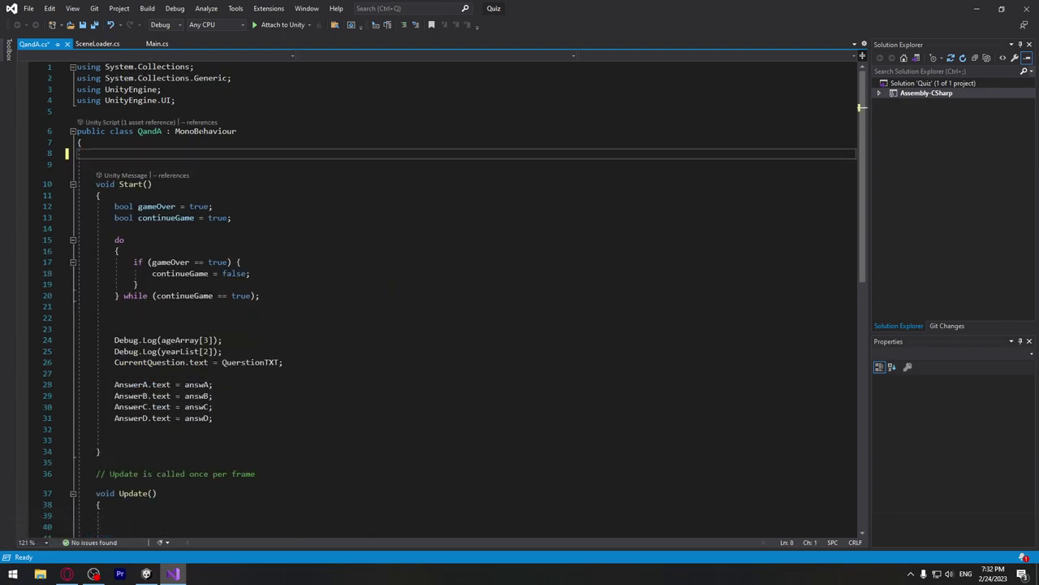
Step: Delete the using statements, Start and Update methods, and leftover lines, leaving ': MonoBehaviour' selected
left_click_drag(175, 99, 76, 66)
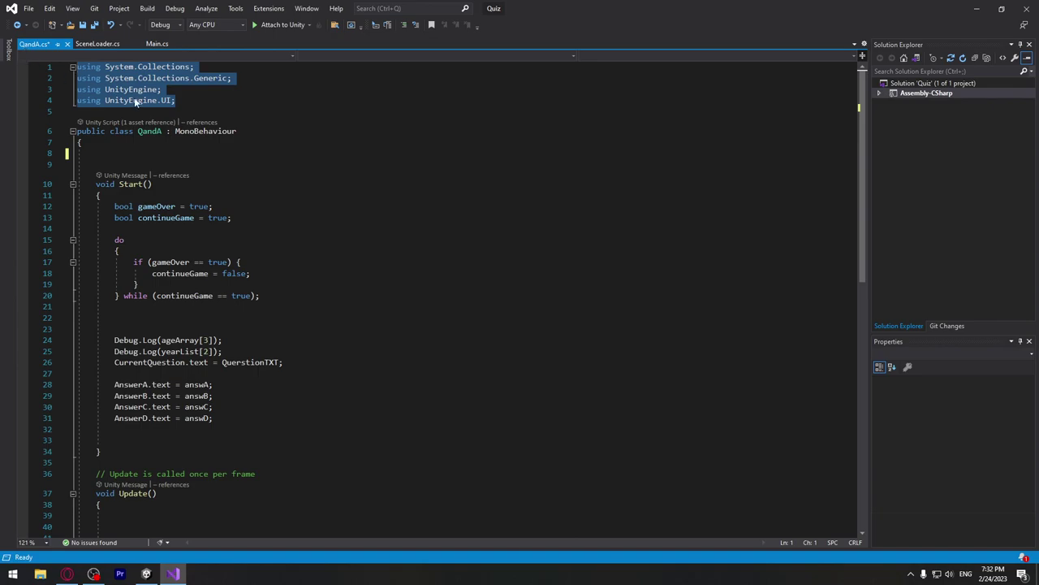
key("Delete")
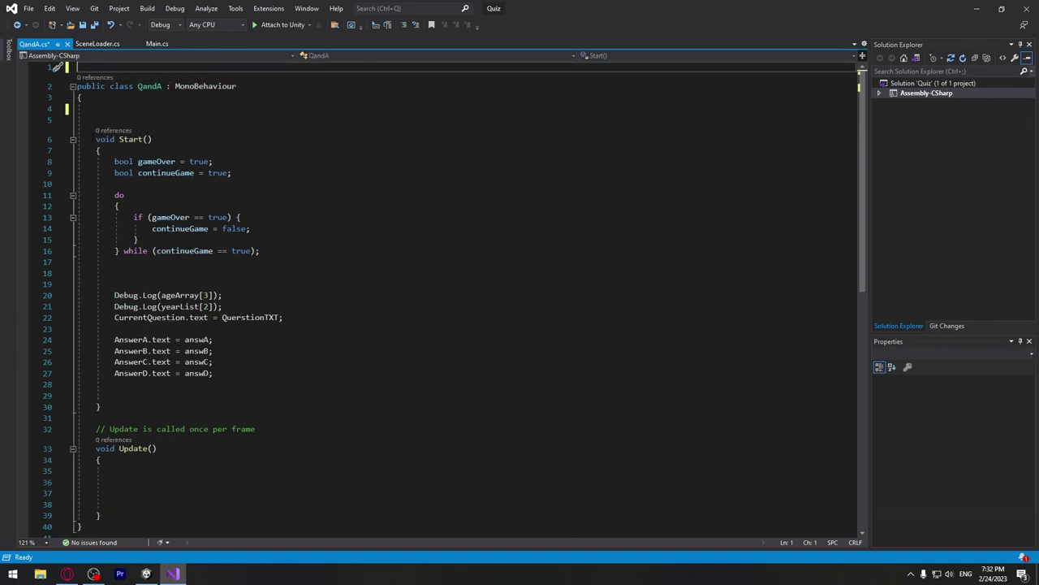
left_click_drag(79, 119, 99, 471)
key("Delete")
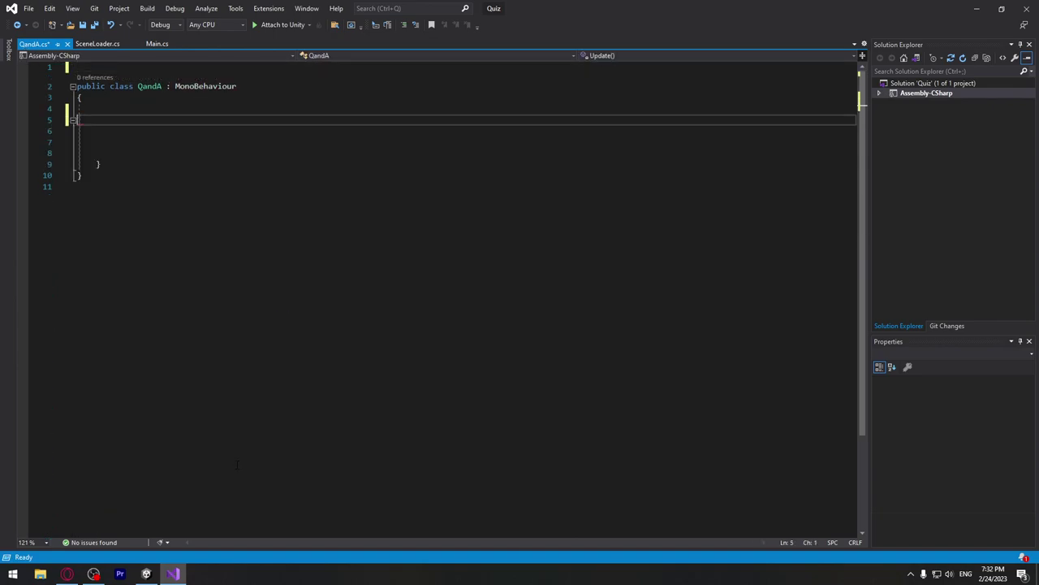
left_click_drag(102, 164, 79, 119)
key("Delete")
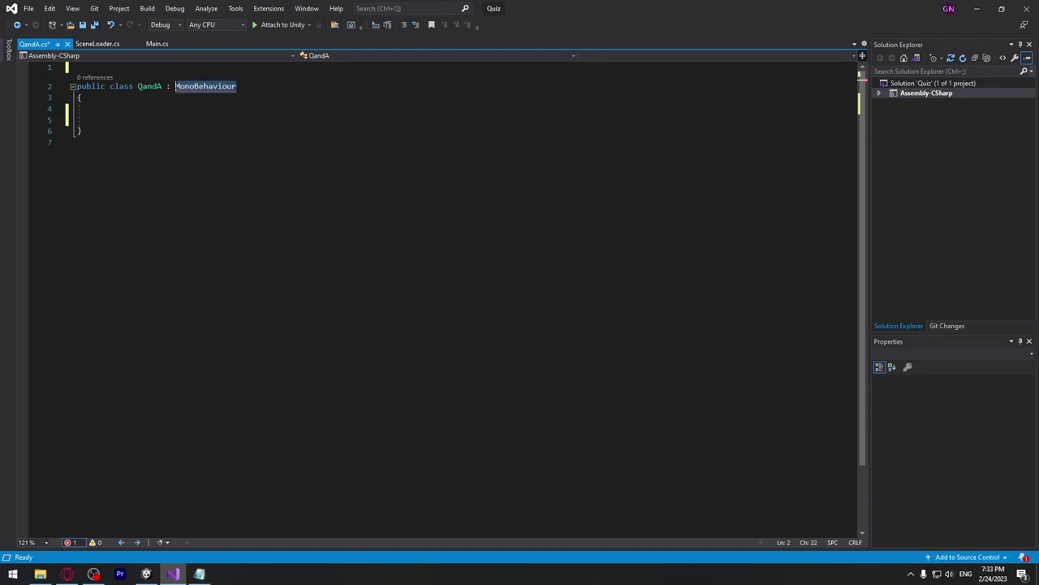
left_click_drag(236, 86, 166, 86)
Step: Remove the MonoBehaviour base and add public string Question and string[] Answers fields
key("BackSpace")
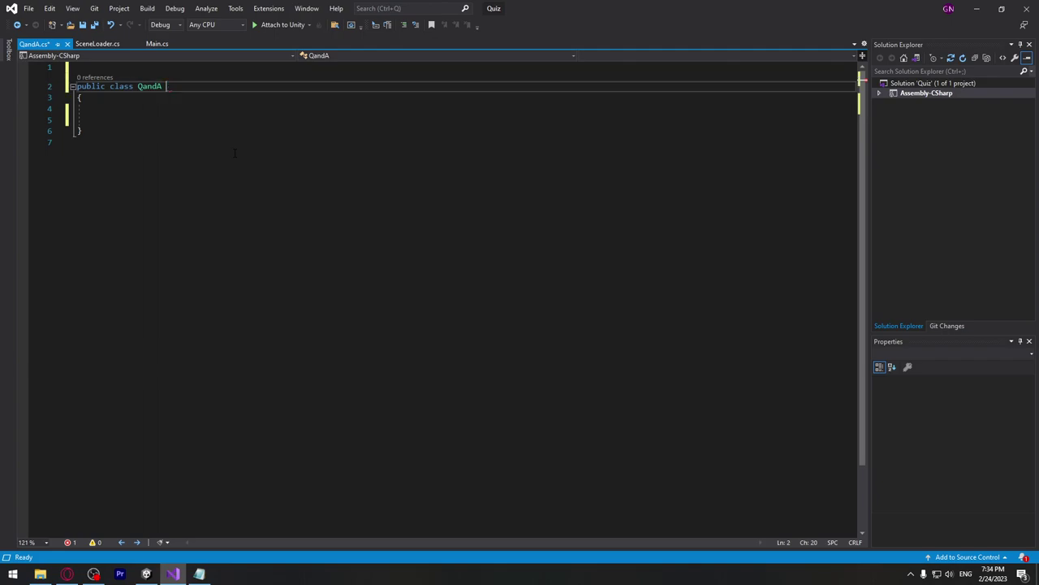
key("Down")
key("Down")
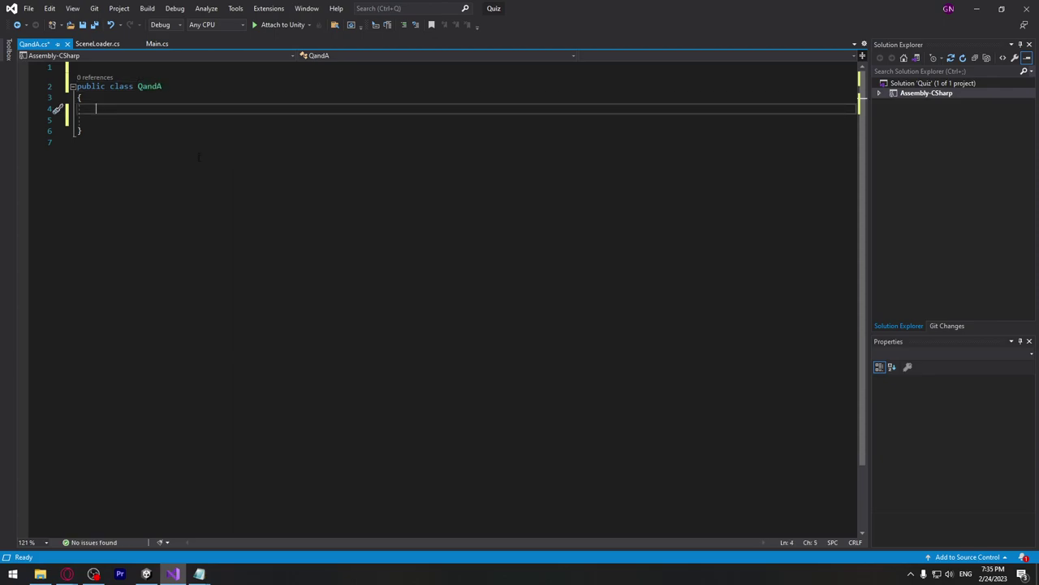
type("pub")
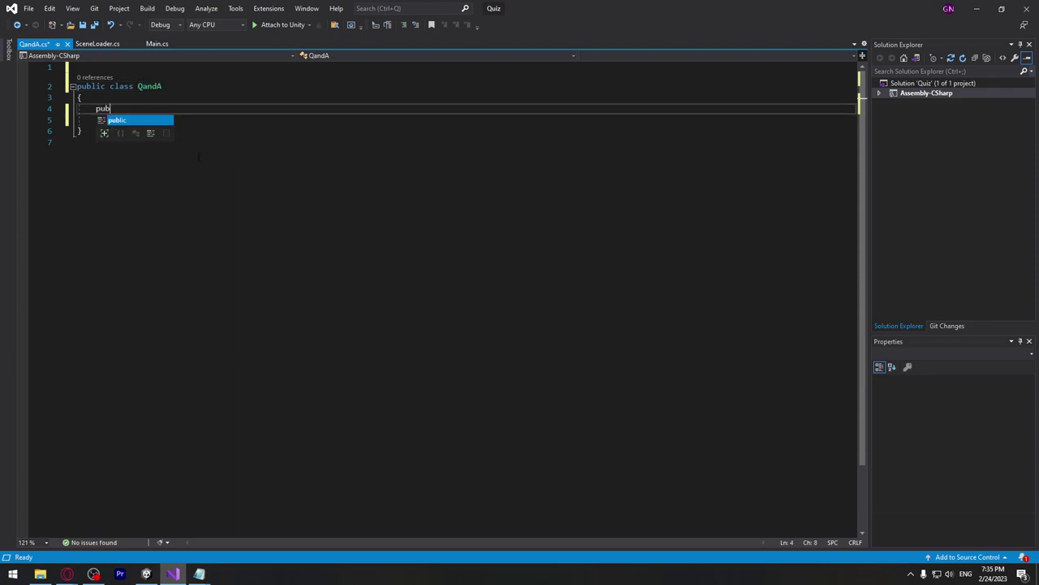
type("lic ")
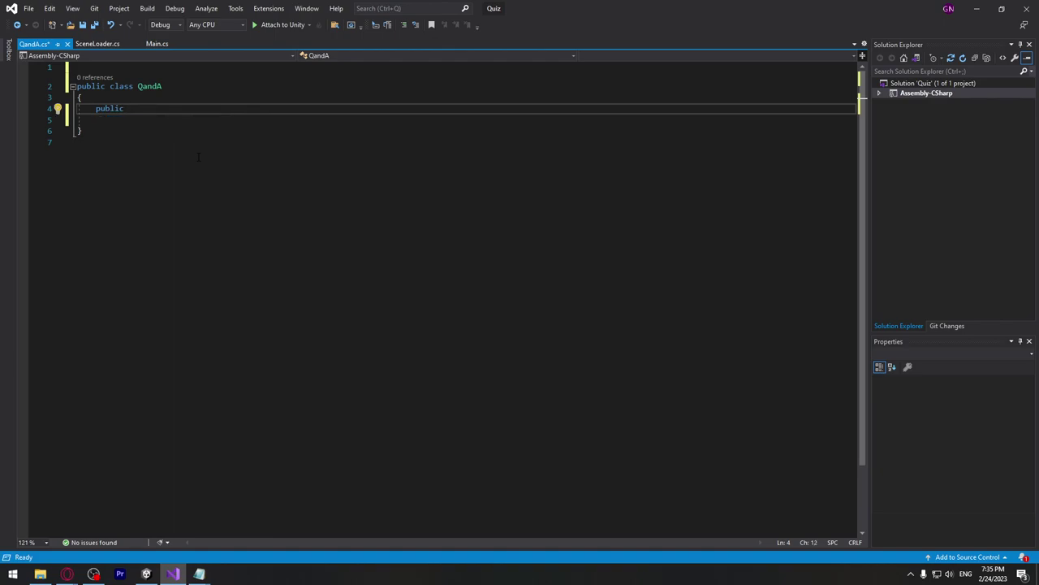
type("s")
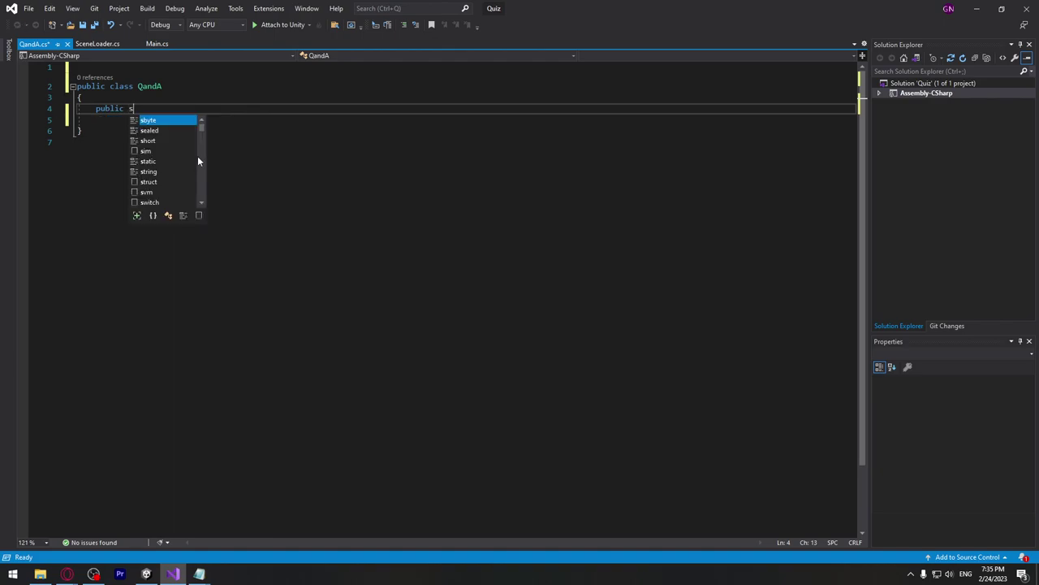
type("tring ")
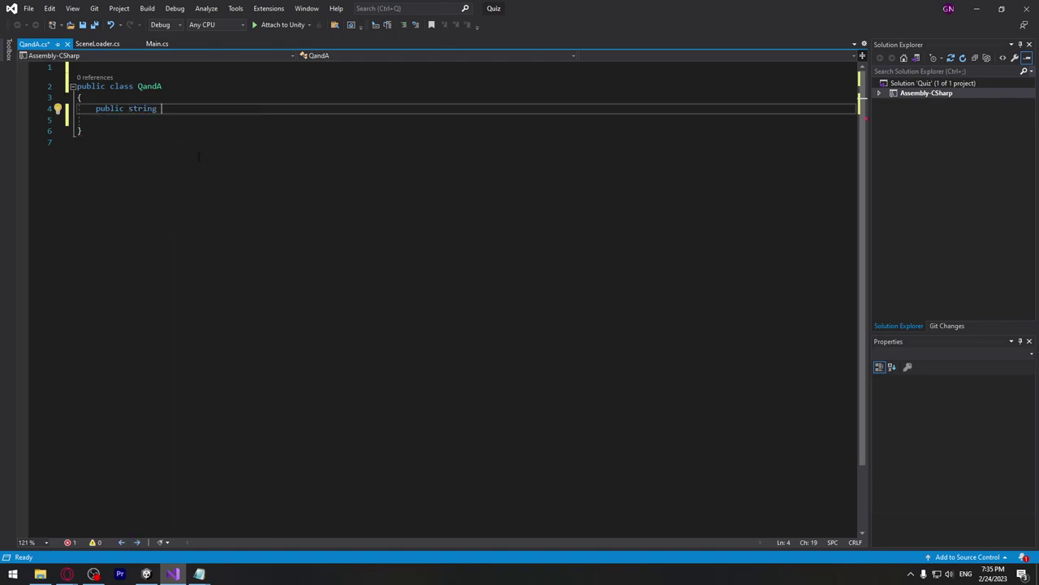
type("Question")
type(";")
key("Return")
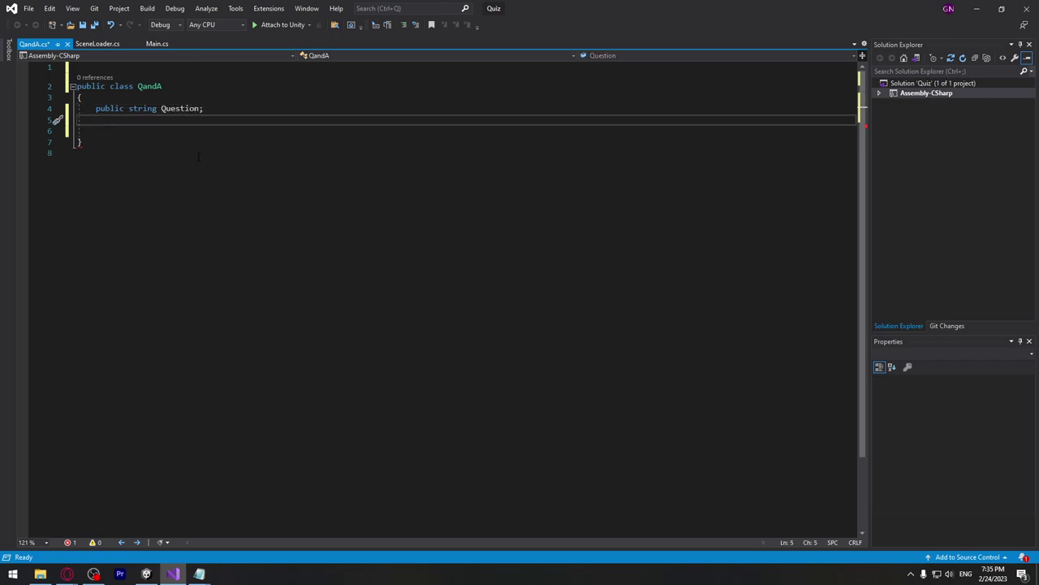
type("p")
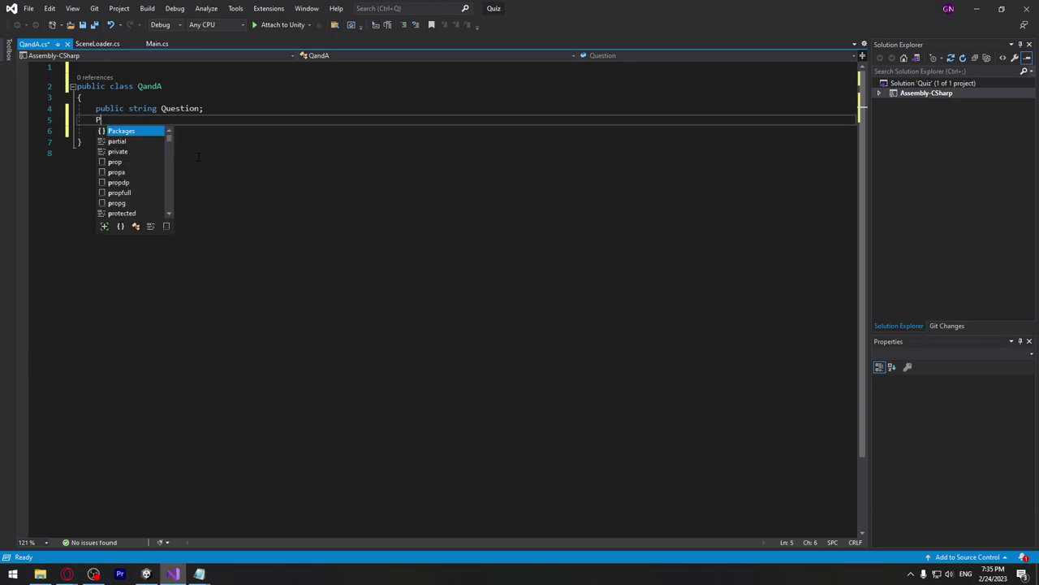
type("ublic ")
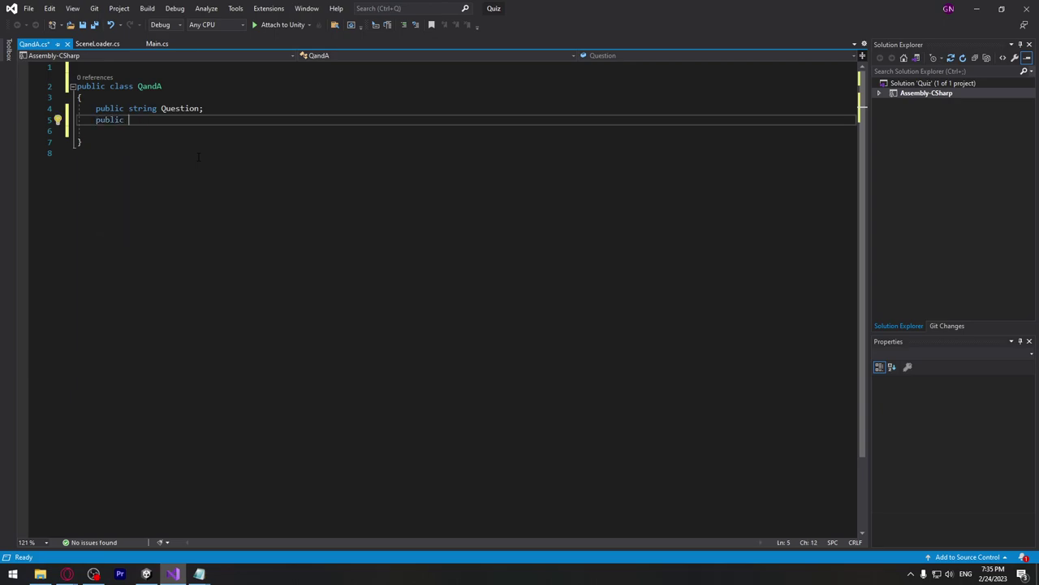
type("string")
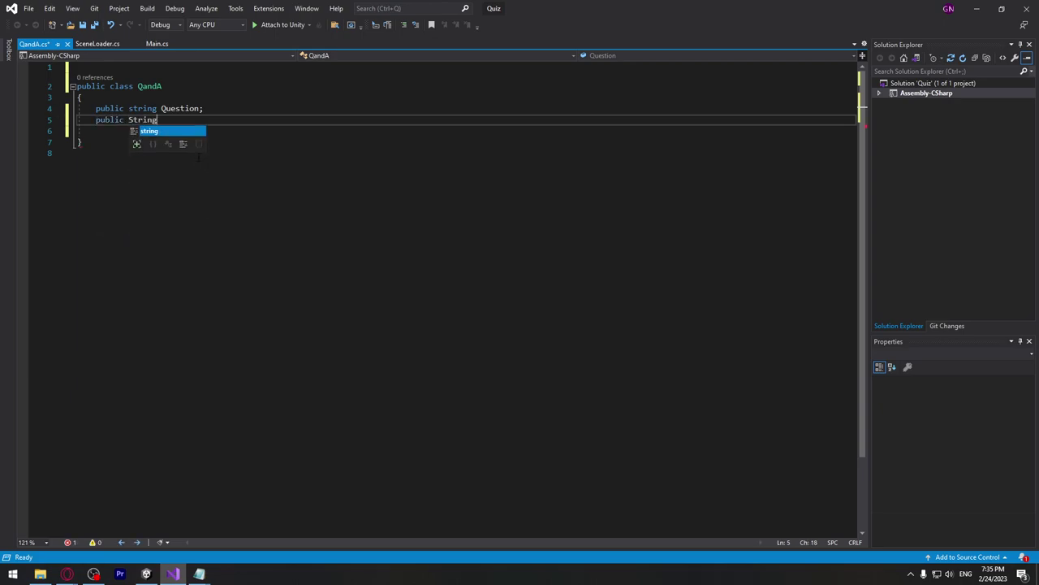
type("[] ")
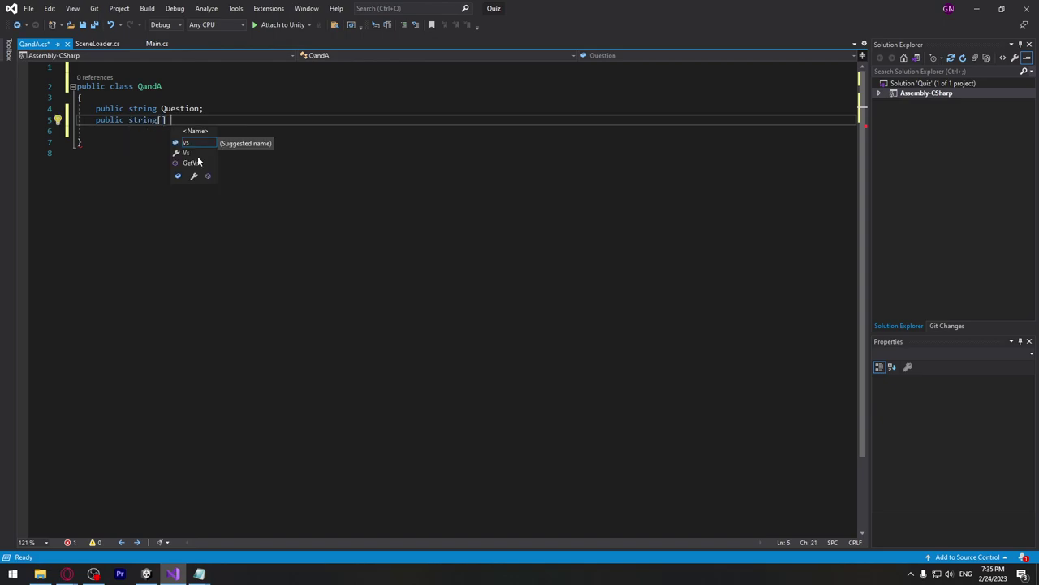
type("Answer")
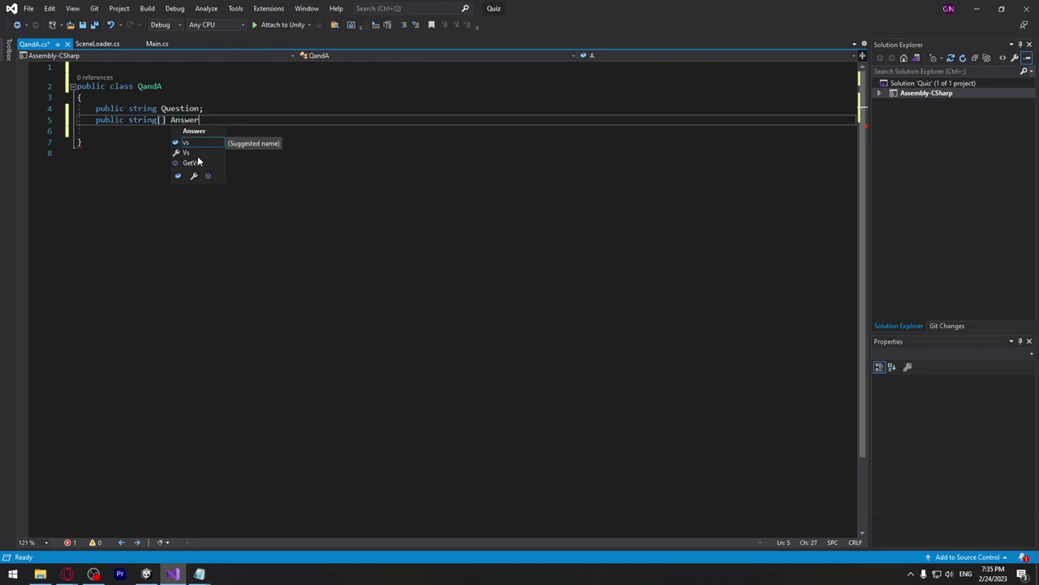
type("s;")
key("Return")
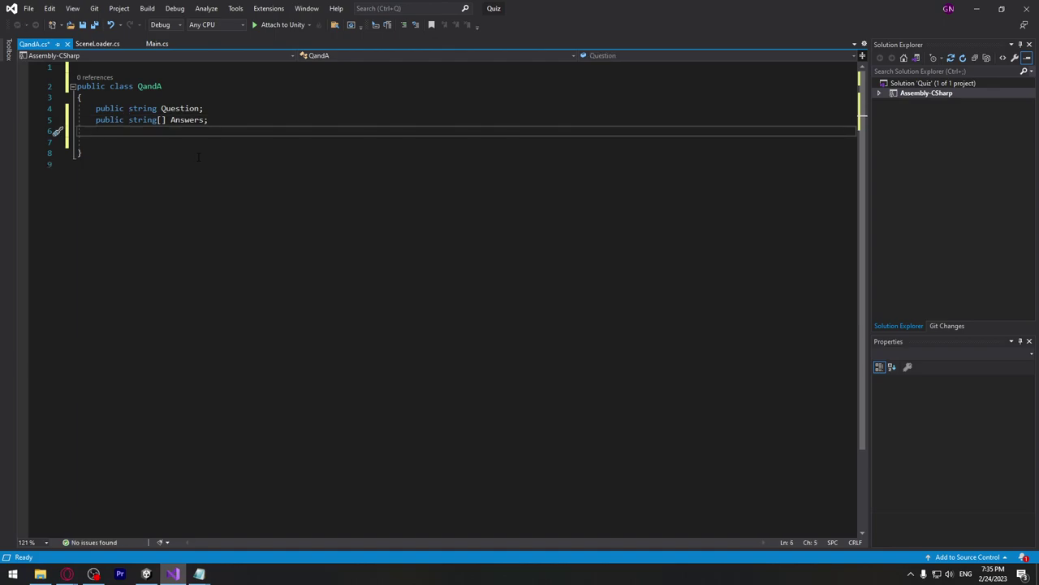
Step: Add an int correctAnswer field, save QandA.cs, and return to Unity
type("P")
type("ubl")
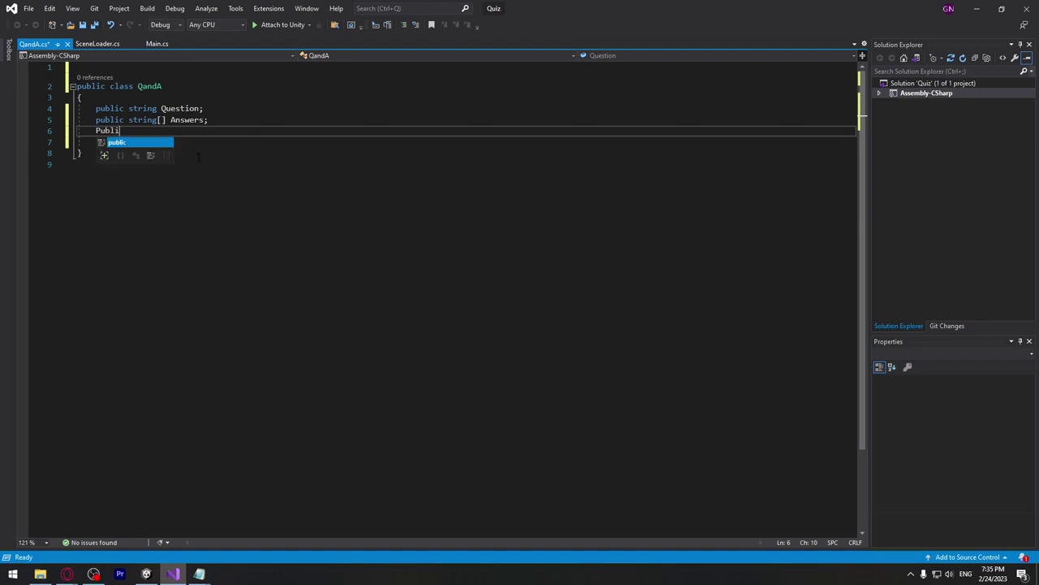
type(" int")
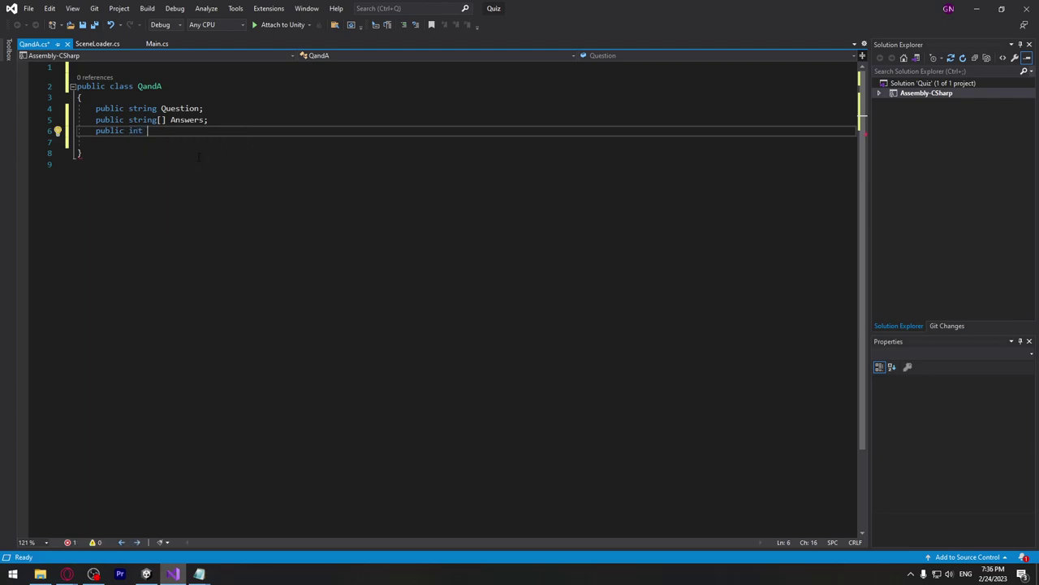
type(" correct")
type("An")
type("swer.")
key("BackSpace")
type(";")
key("ctrl+s")
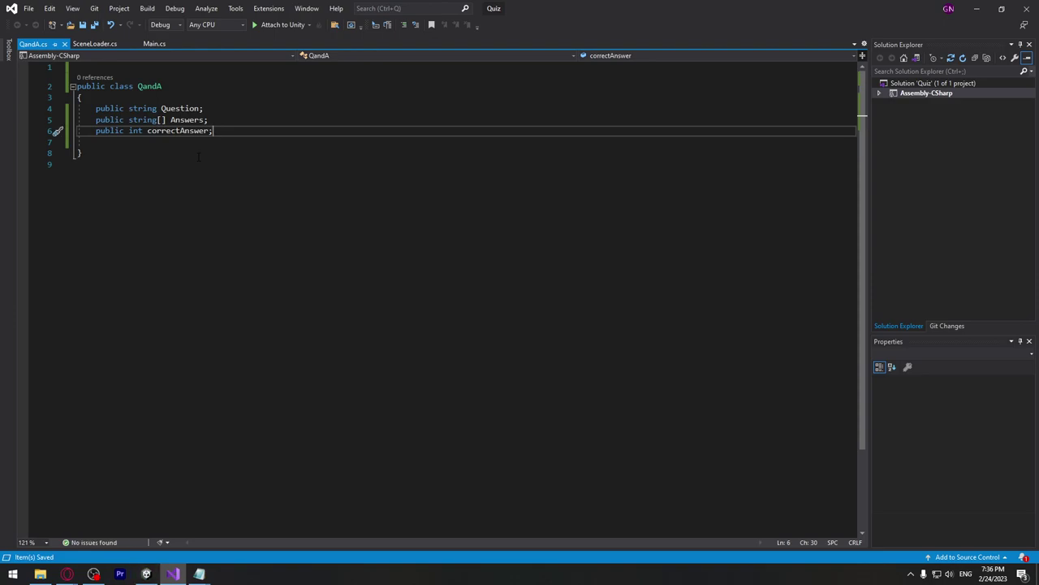
key("alt+Tab")
Step: Remove the missing QandA script component from the Controller object
left_click(383, 379)
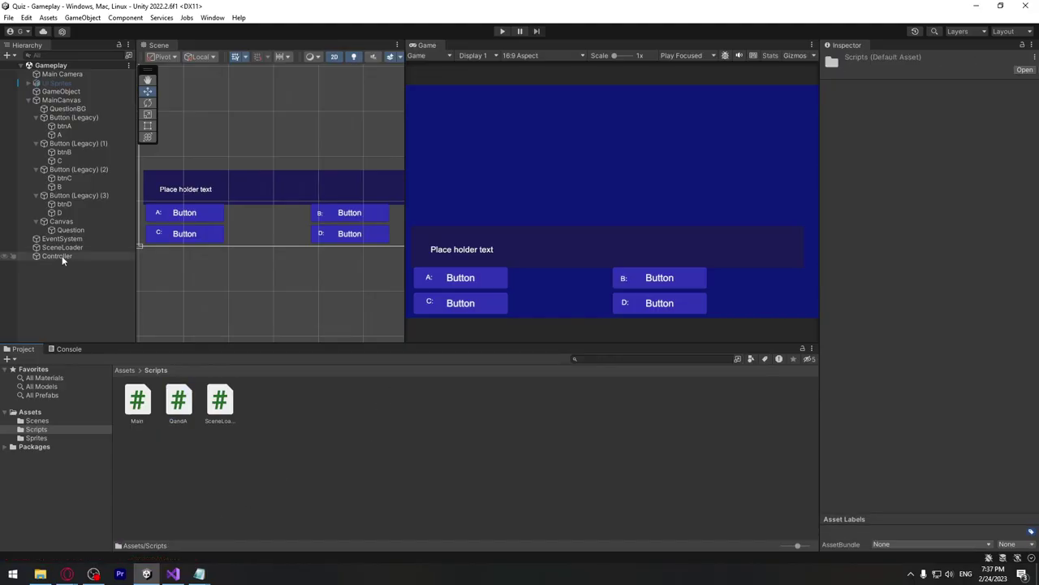
left_click(57, 255)
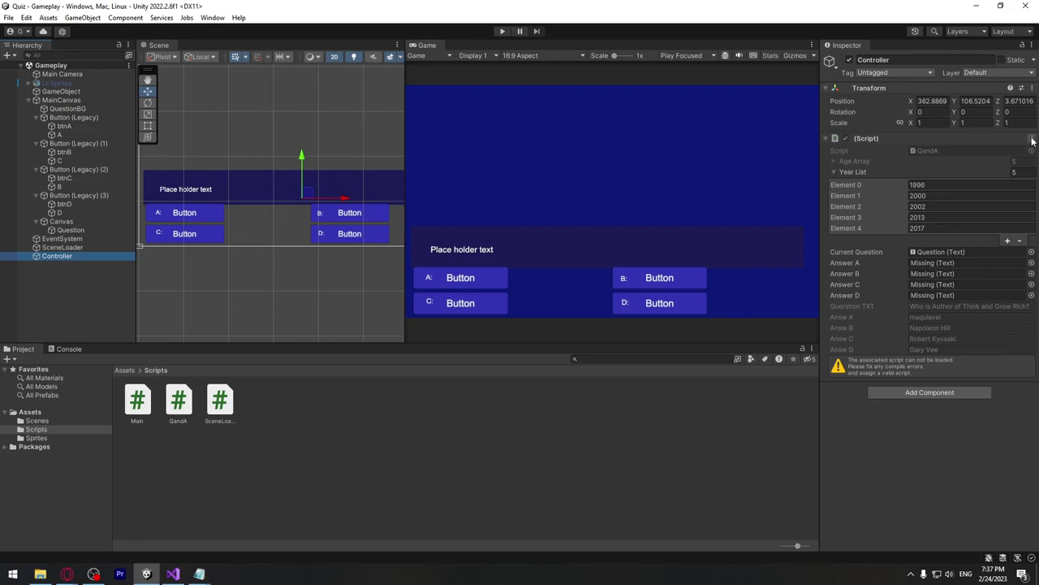
left_click(1032, 140)
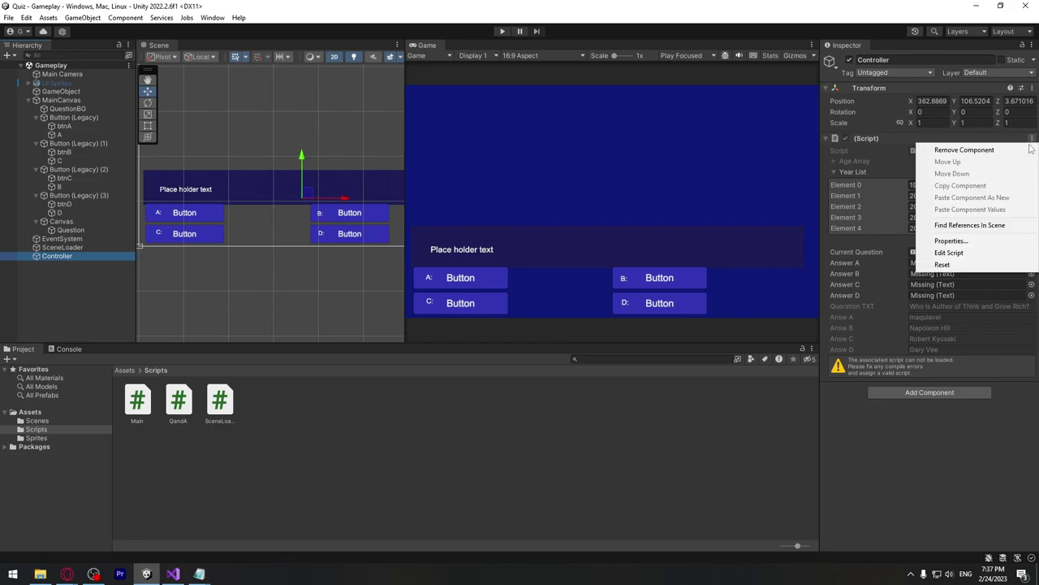
left_click(968, 152)
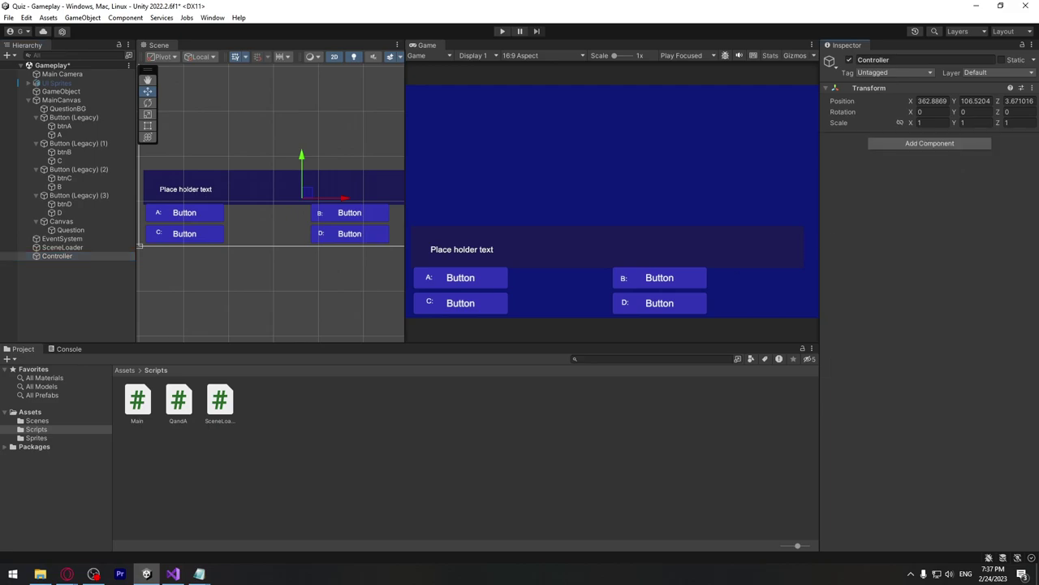
Step: Create a C# script named QuizController in Scripts and open it in Visual Studio
right_click(260, 425)
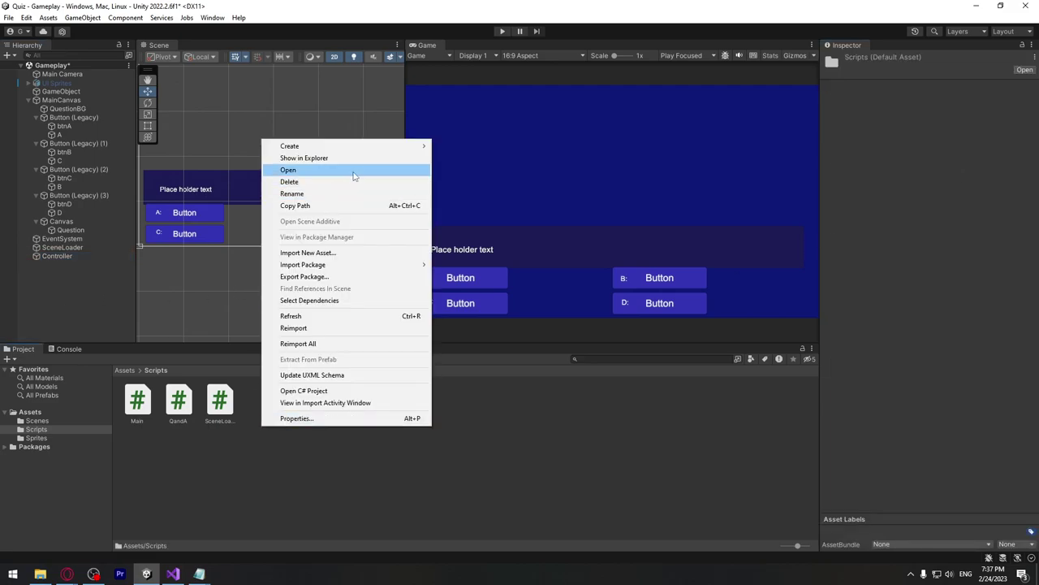
mouse_move(383, 155)
left_click(467, 86)
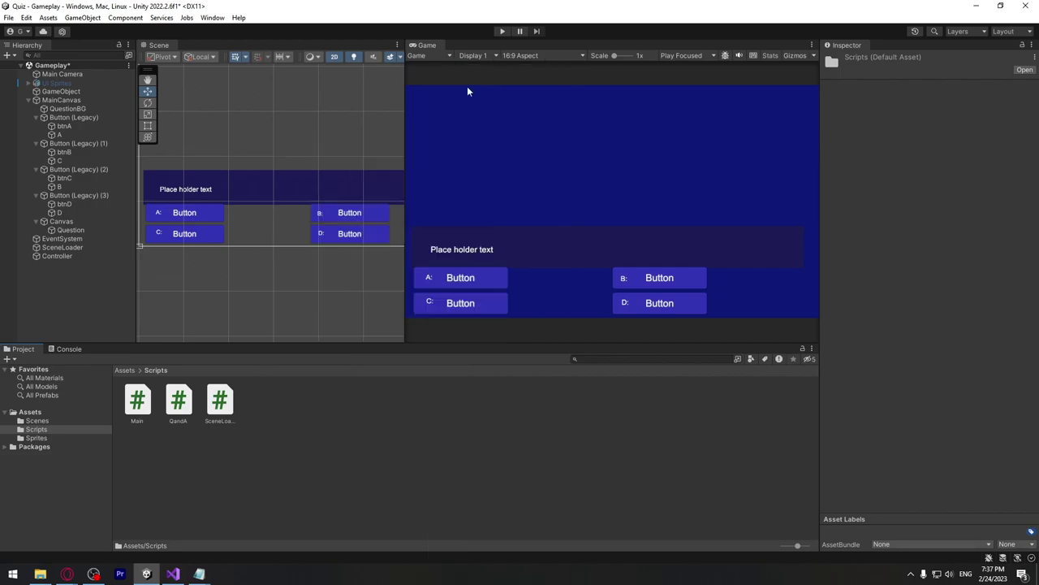
type("Q")
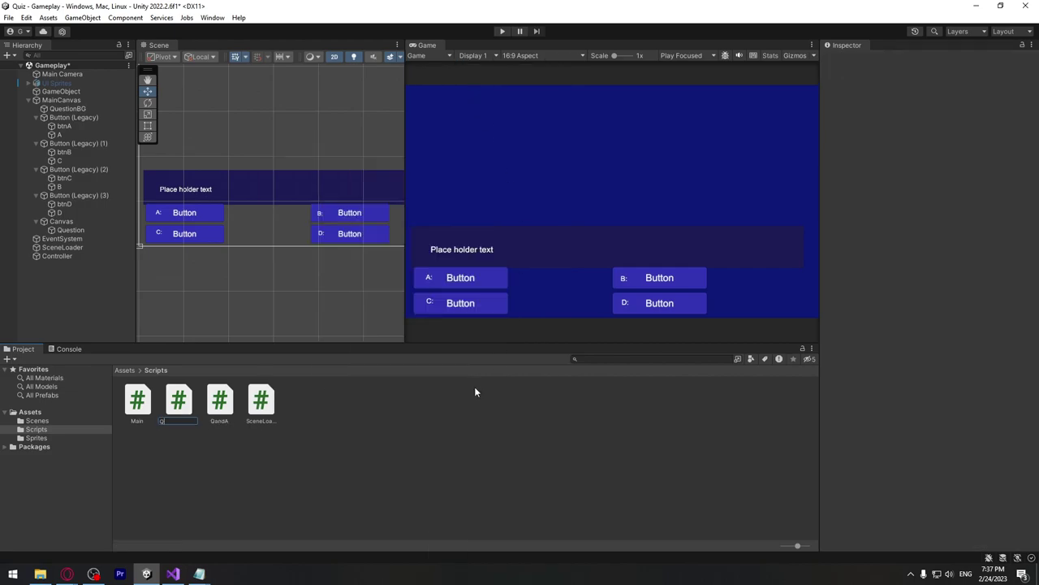
type("ontr")
type("ol")
type("ler")
key("Return")
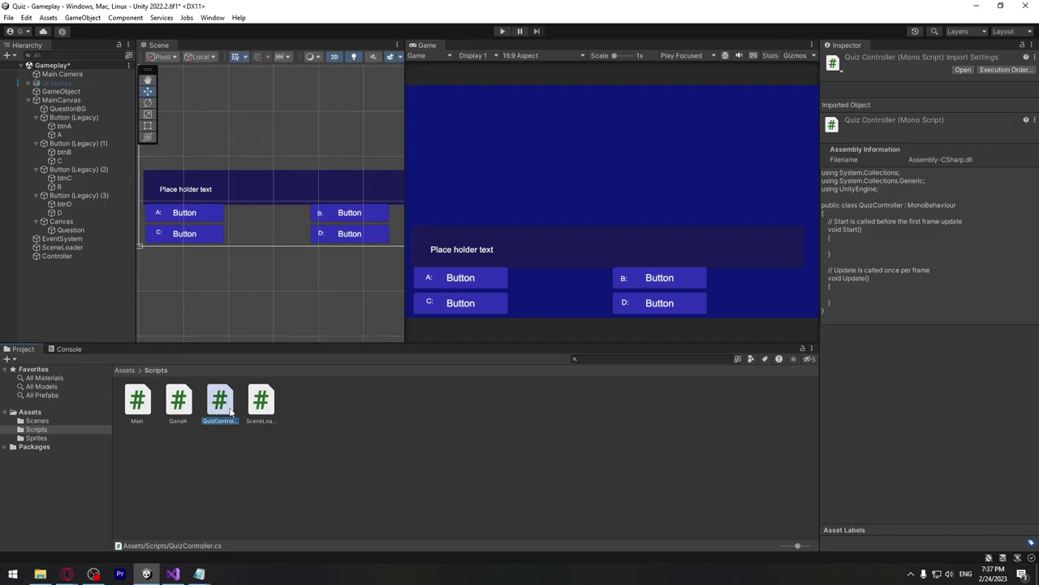
double_click(231, 411)
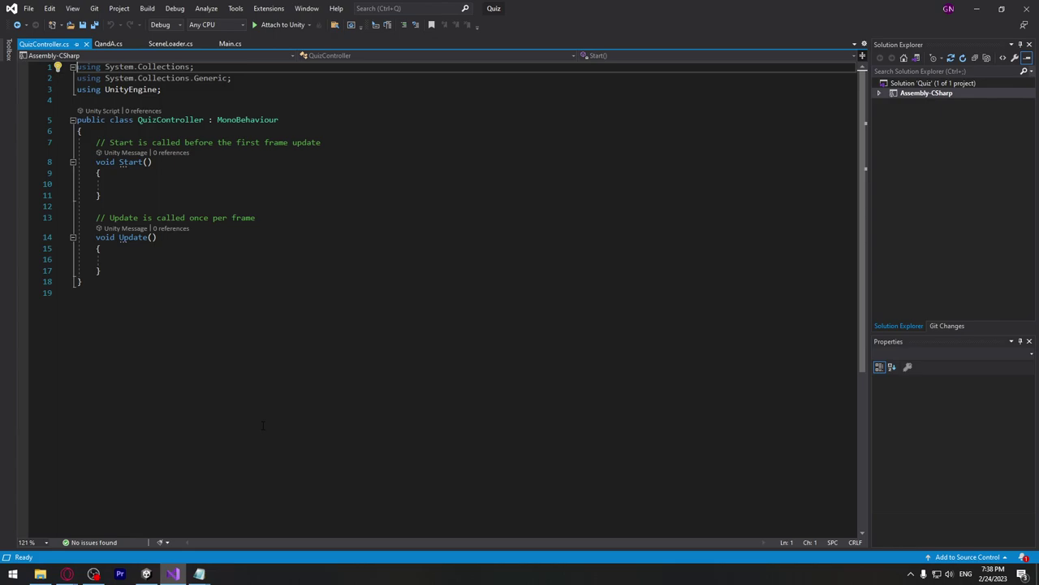
left_click(146, 574)
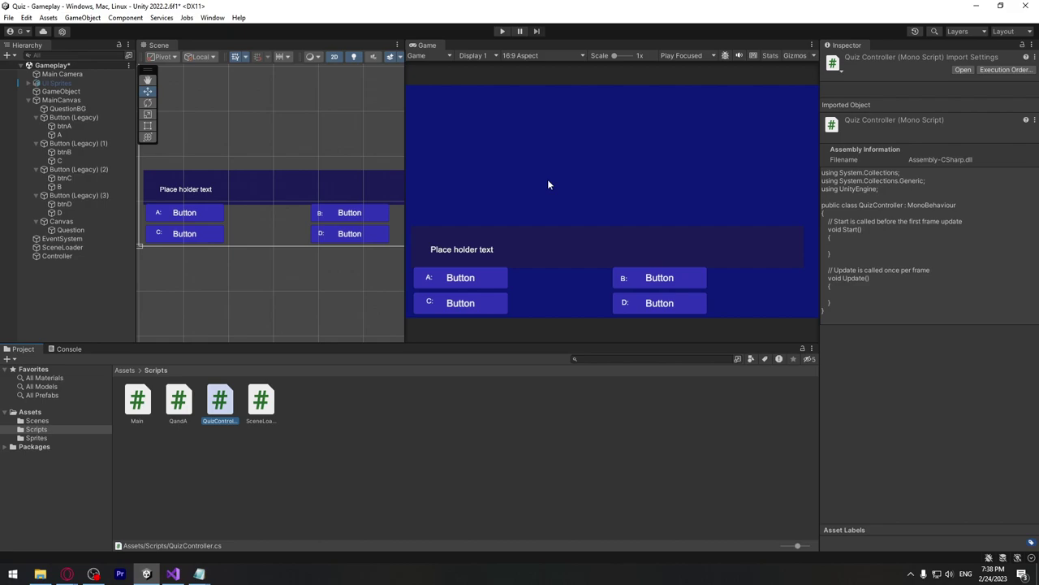
left_click(181, 573)
left_click(183, 573)
left_click(187, 407)
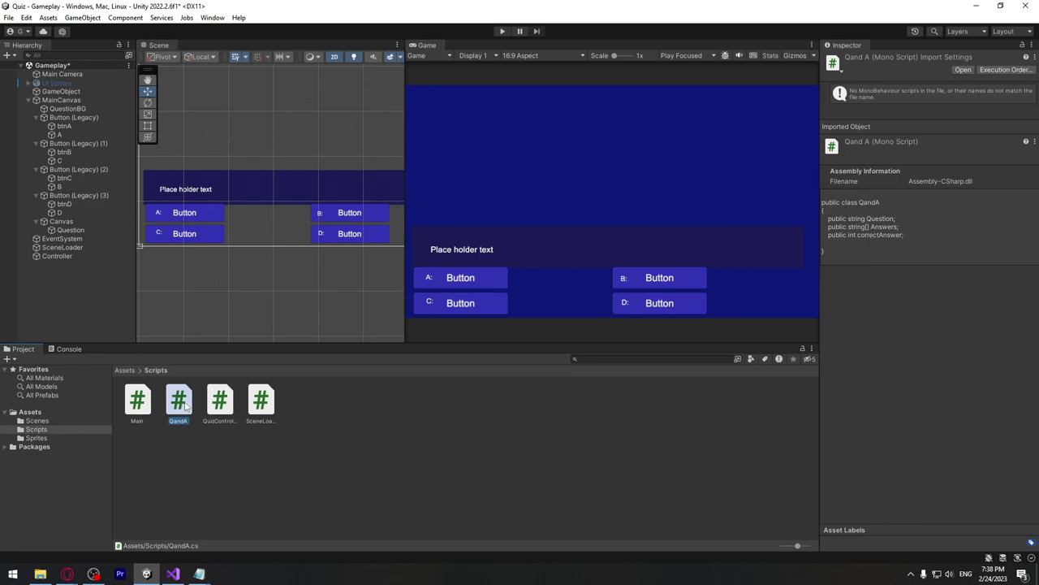
left_click(229, 407)
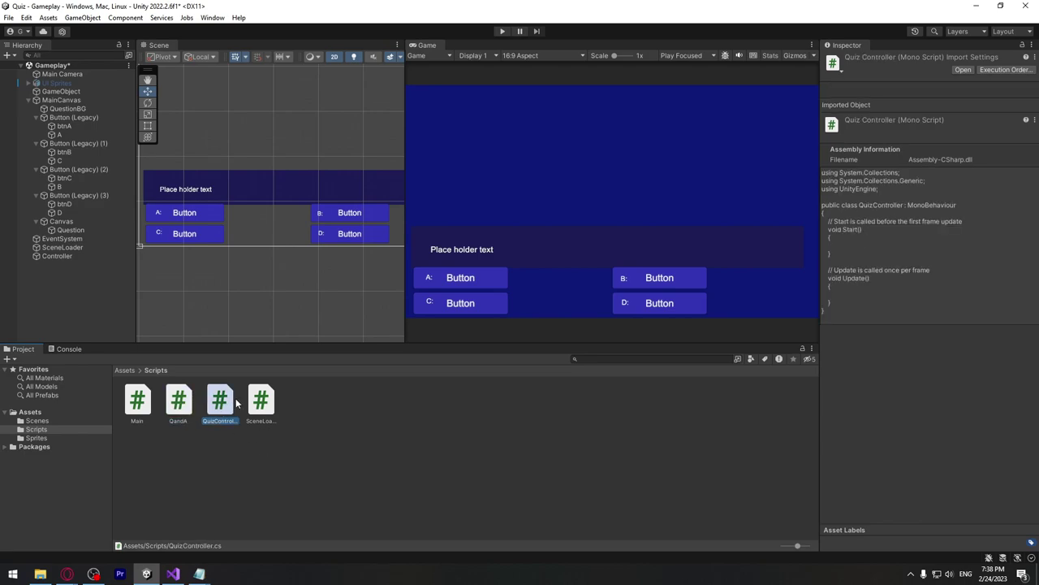